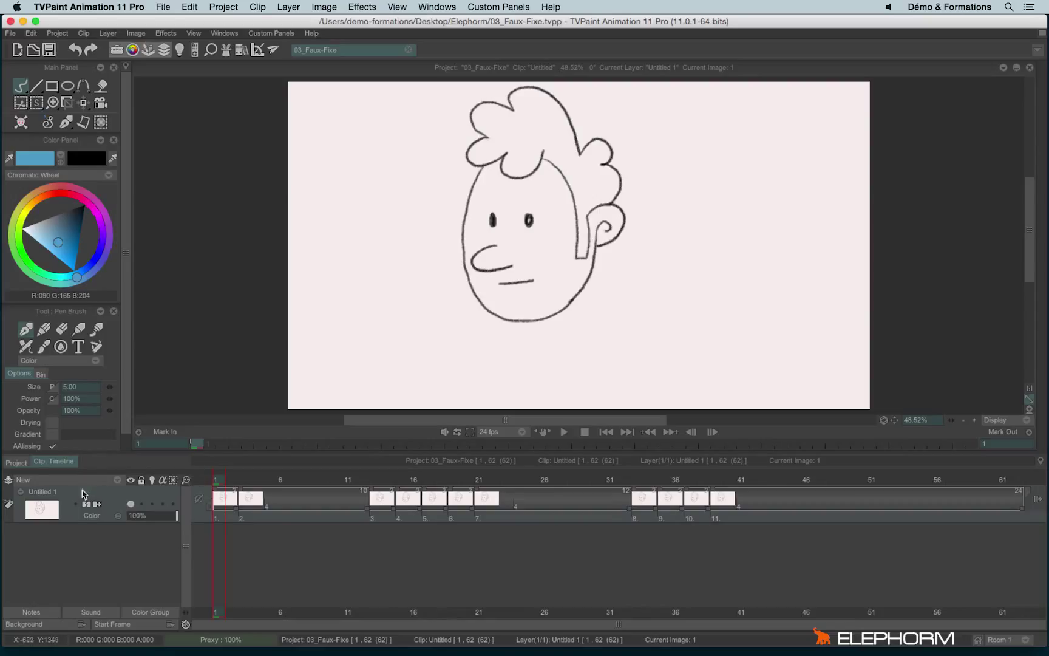
# Add a new anim layer, Anim_0, above the Untitled 1 layer from the timeline's New menu
pyautogui.click(51, 481)
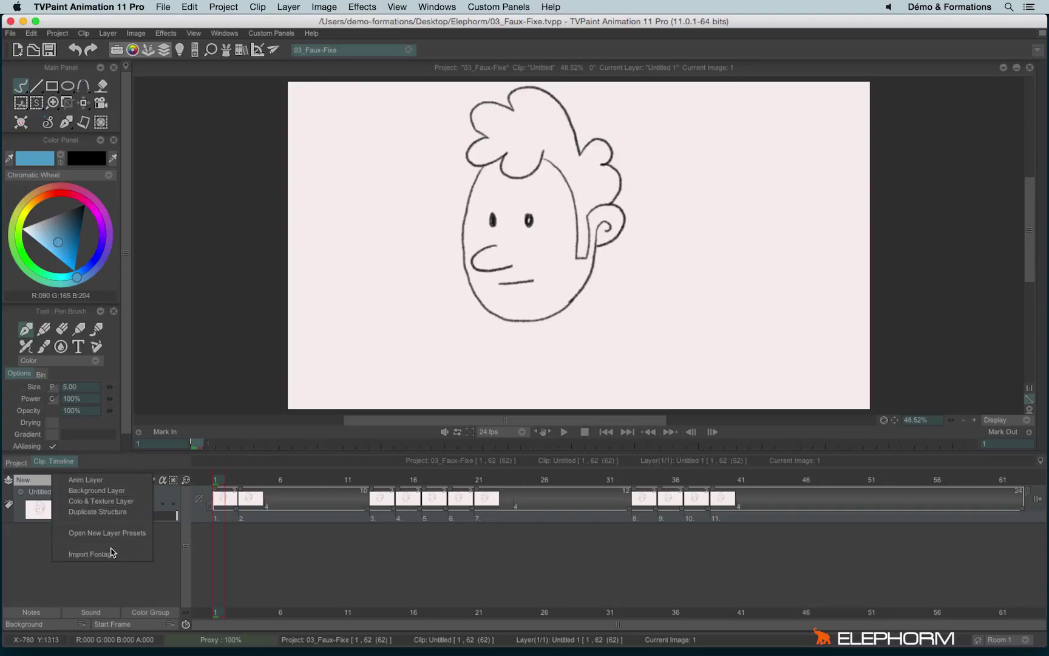
pyautogui.click(109, 481)
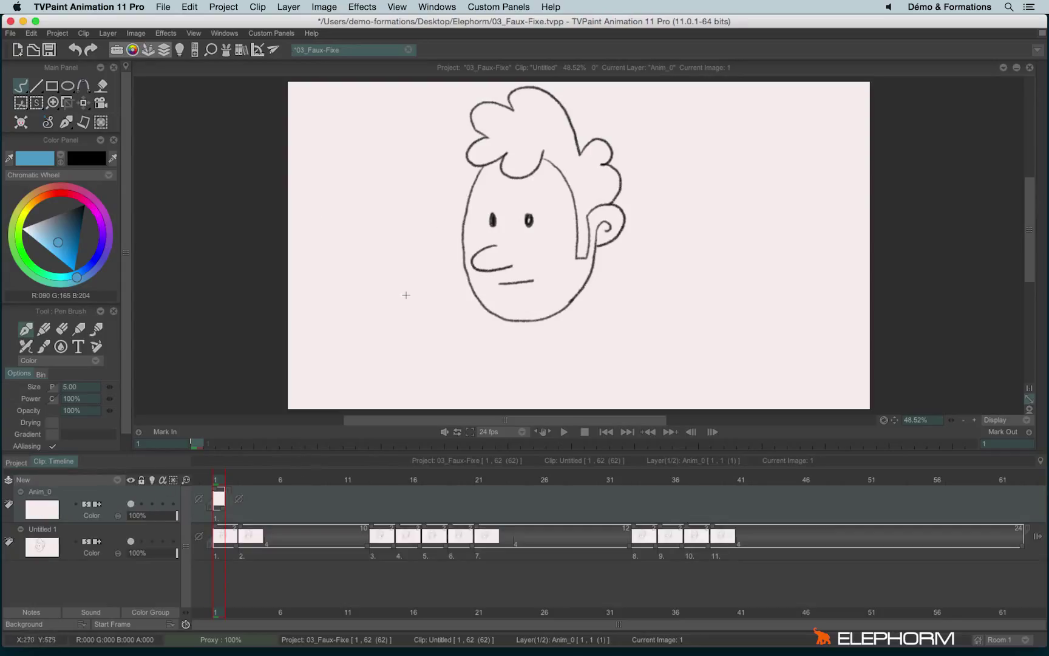
# Scribble a blue loop right of the face, then add the Background 0 layer below Untitled 1
pyautogui.moveTo(735, 190)
pyautogui.mouseDown()
pyautogui.moveTo(731, 253)
pyautogui.moveTo(761, 298)
pyautogui.moveTo(826, 350)
pyautogui.mouseUp()
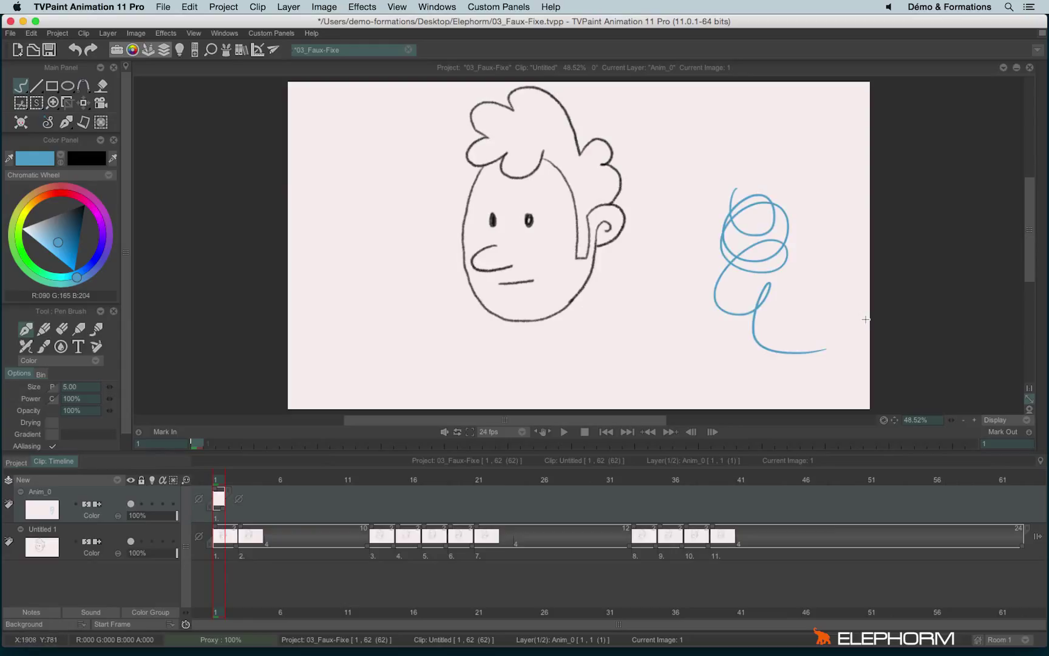
pyautogui.click(104, 482)
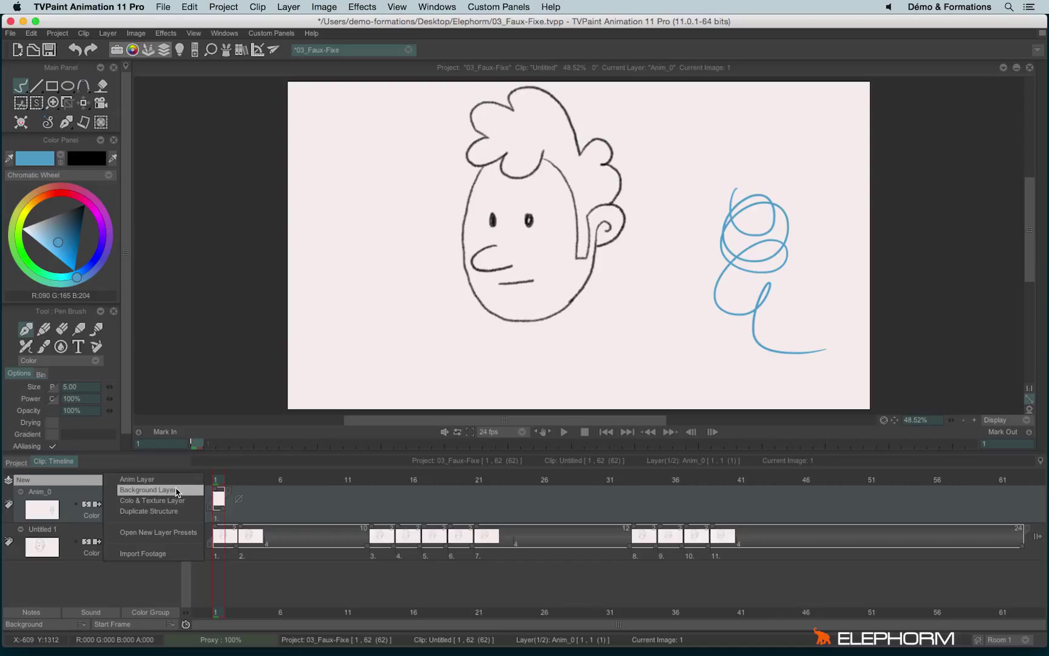
pyautogui.click(189, 490)
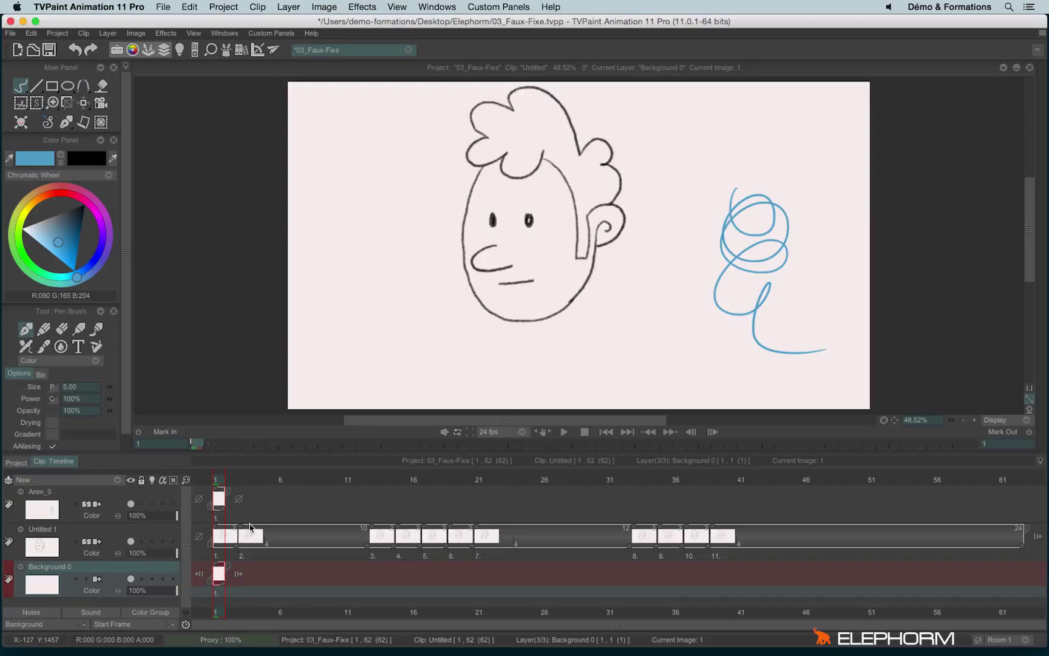
pyautogui.click(83, 481)
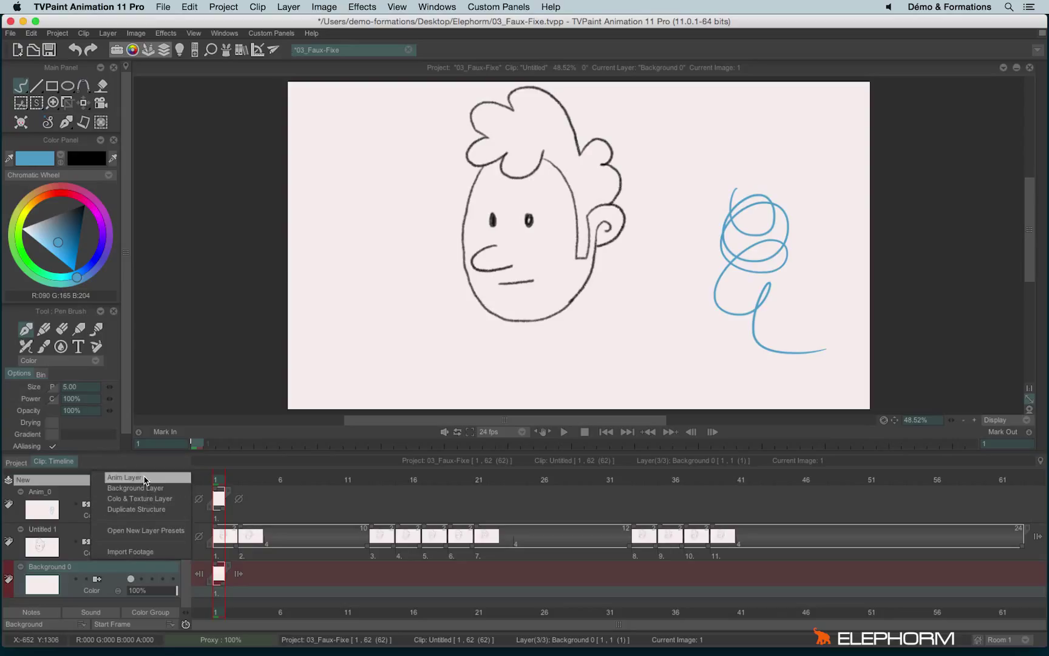
pyautogui.click(69, 482)
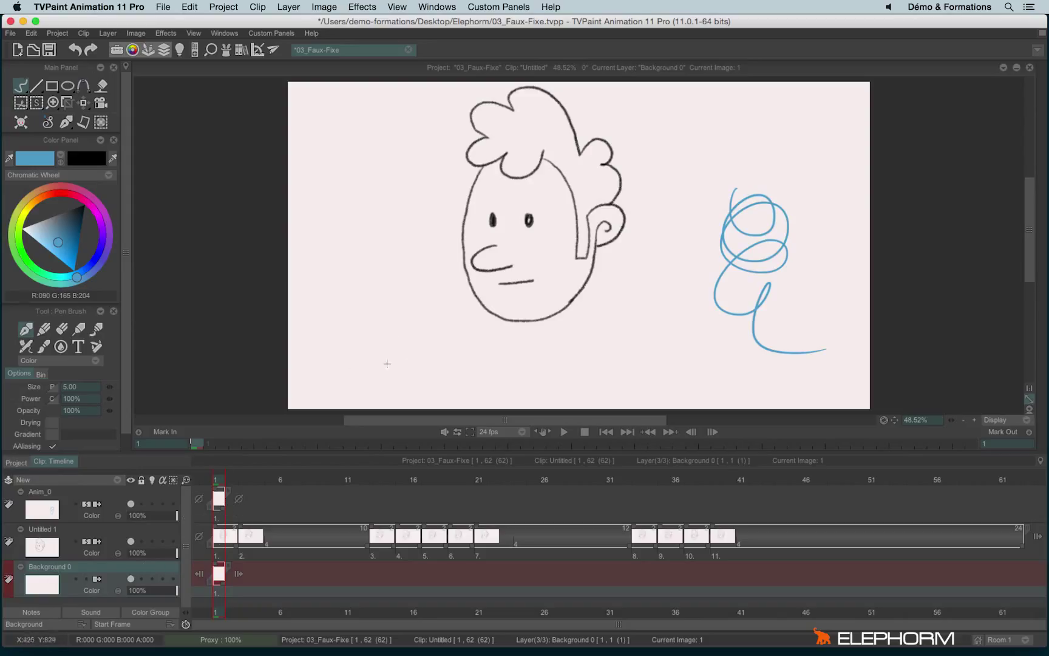
# Draw a blue tree outline left of the face, then scribble green over its crown at frame 40
pyautogui.moveTo(365, 283)
pyautogui.mouseDown()
pyautogui.moveTo(409, 393)
pyautogui.moveTo(330, 248)
pyautogui.moveTo(371, 214)
pyautogui.moveTo(390, 146)
pyautogui.moveTo(458, 192)
pyautogui.moveTo(448, 289)
pyautogui.moveTo(350, 237)
pyautogui.moveTo(317, 155)
pyautogui.moveTo(398, 121)
pyautogui.moveTo(425, 297)
pyautogui.mouseUp()
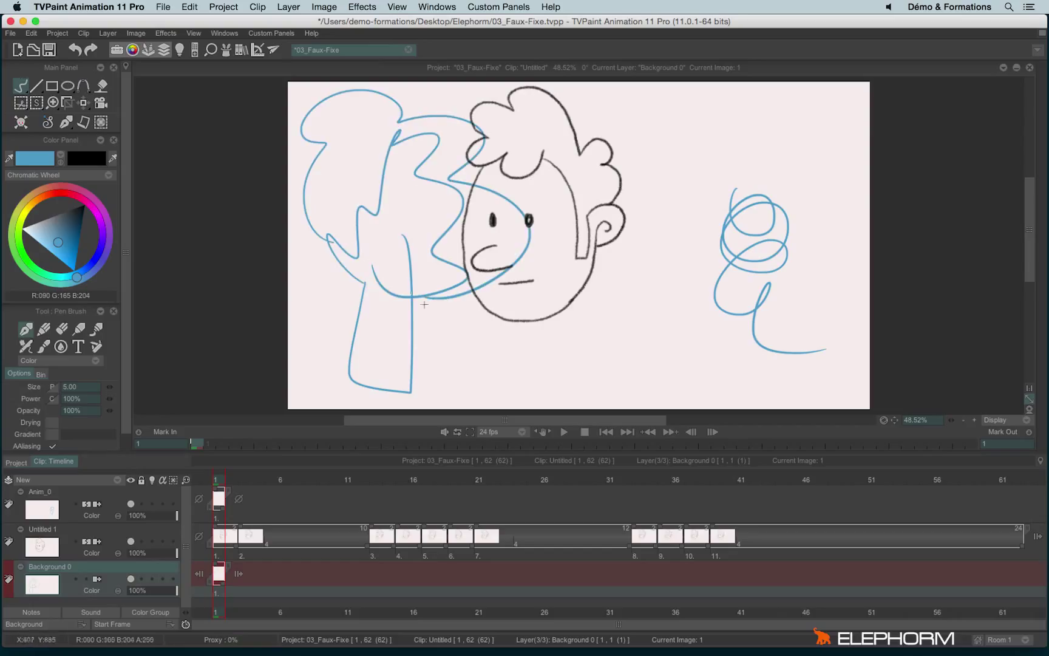
pyautogui.moveTo(309, 474)
pyautogui.mouseDown()
pyautogui.moveTo(867, 474)
pyautogui.moveTo(728, 475)
pyautogui.mouseUp()
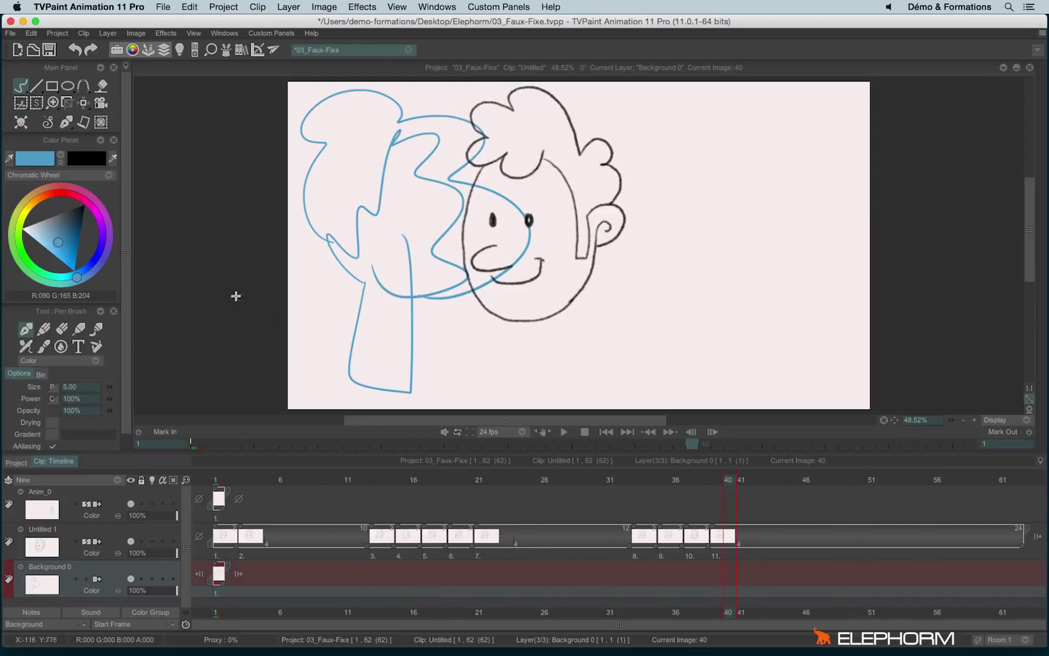
pyautogui.click(30, 269)
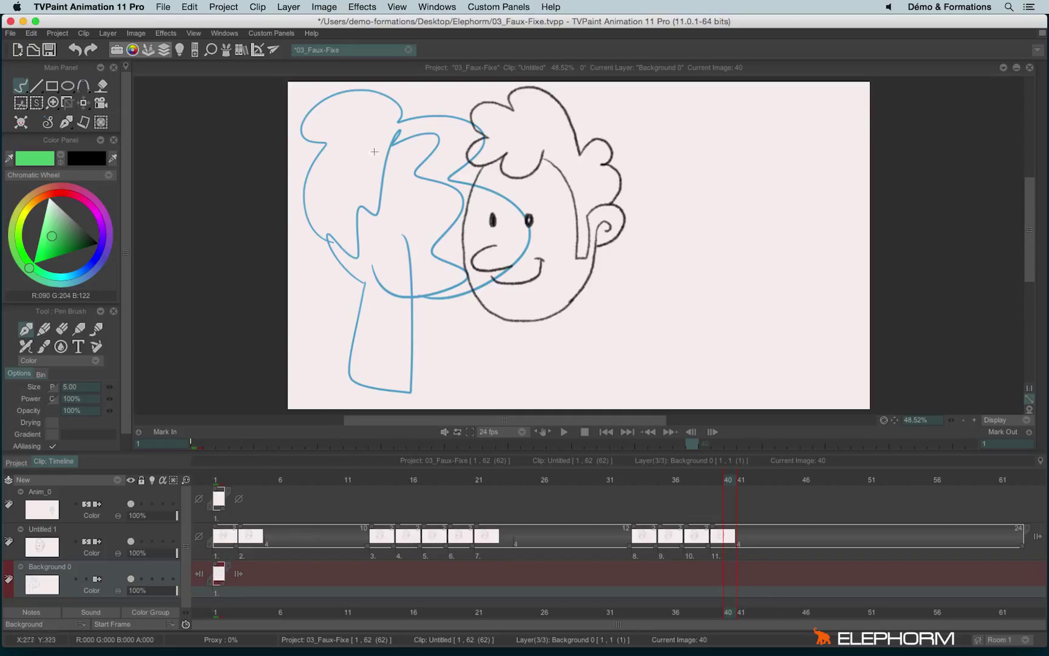
pyautogui.moveTo(351, 121)
pyautogui.mouseDown()
pyautogui.moveTo(364, 109)
pyautogui.moveTo(316, 209)
pyautogui.moveTo(358, 230)
pyautogui.mouseUp()
pyautogui.moveTo(425, 118)
pyautogui.mouseDown()
pyautogui.moveTo(498, 252)
pyautogui.moveTo(307, 295)
pyautogui.mouseUp()
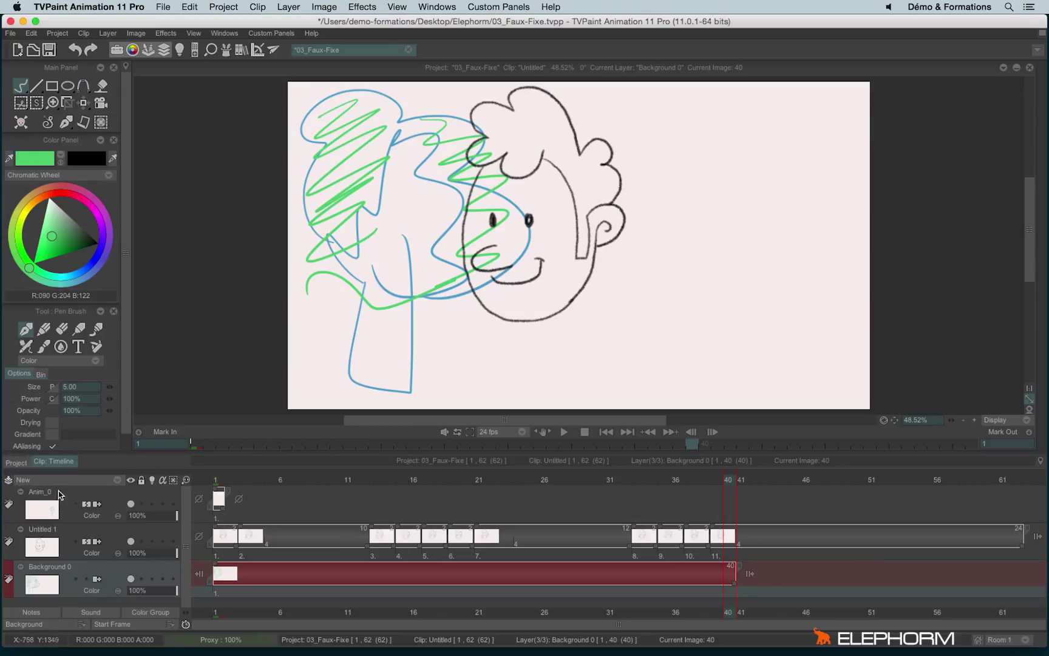
# On Anim_0, draw small green circles on image 1 and the next images
pyautogui.click(240, 503)
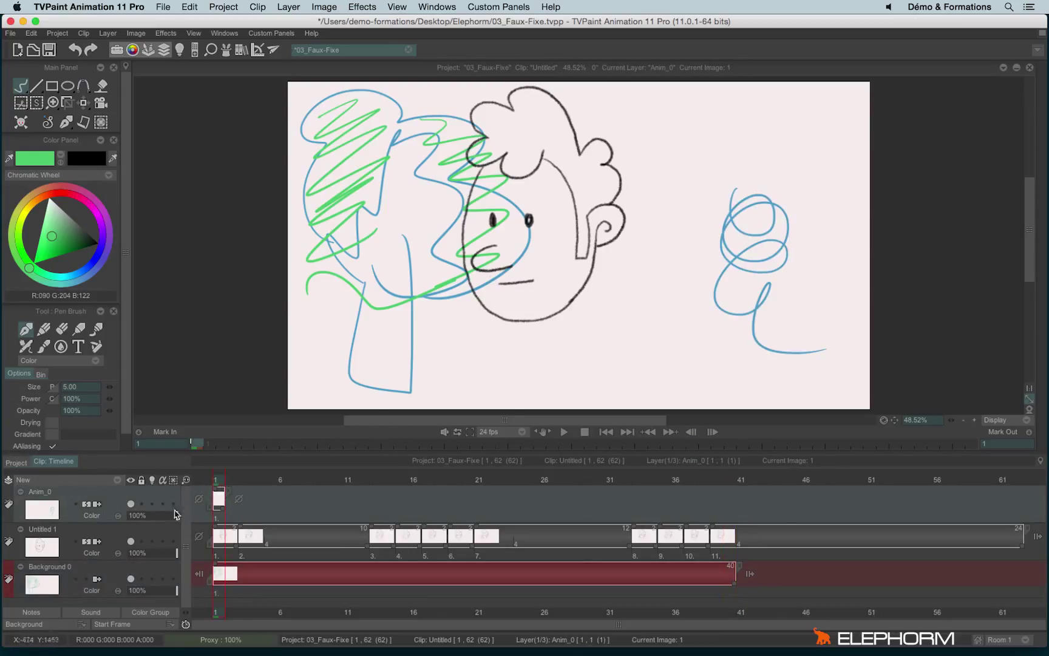
pyautogui.moveTo(631, 299)
pyautogui.mouseDown()
pyautogui.moveTo(657, 299)
pyautogui.moveTo(650, 293)
pyautogui.moveTo(680, 303)
pyautogui.mouseUp()
pyautogui.press('Right')
pyautogui.press('Right')
pyautogui.press('Right')
pyautogui.press('Right')
pyautogui.press('Right')
pyautogui.press('Right')
pyautogui.moveTo(682, 352)
pyautogui.mouseDown()
pyautogui.moveTo(679, 372)
pyautogui.moveTo(703, 368)
pyautogui.mouseUp()
pyautogui.press('Right')
pyautogui.press('Right')
pyautogui.press('Right')
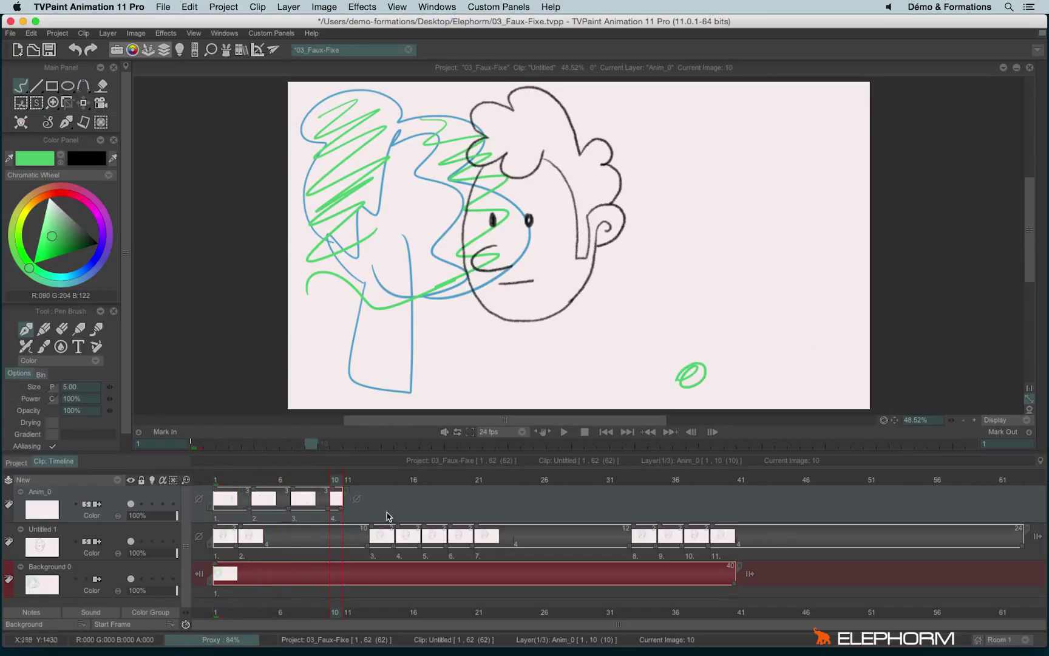
# On Background 0, draw a green loop at image 55, then return to image 1
pyautogui.click(68, 572)
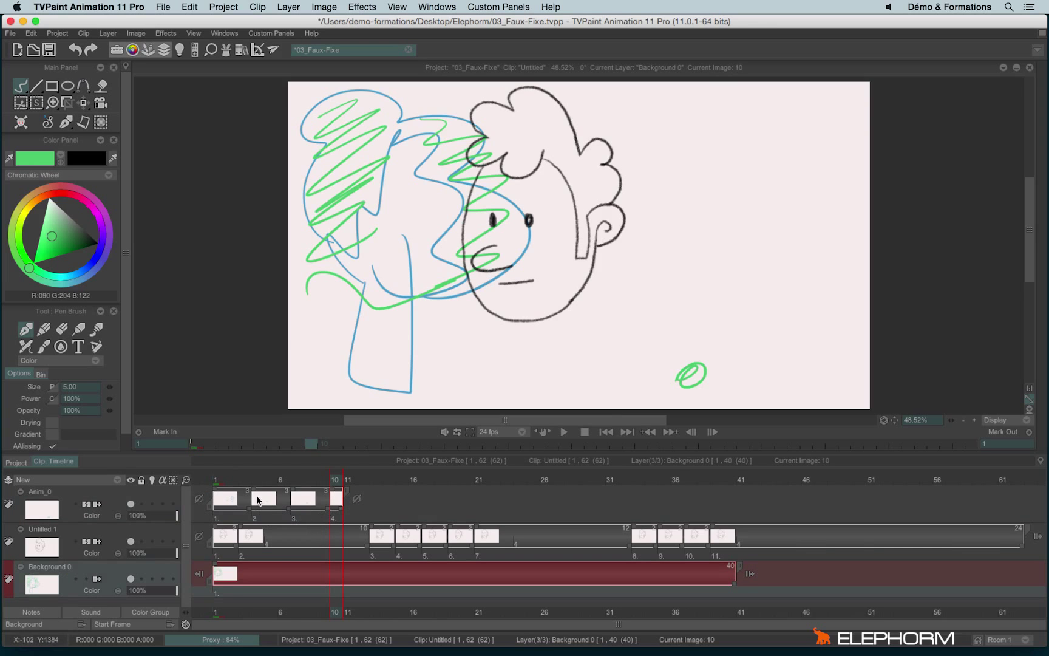
pyautogui.moveTo(228, 479); pyautogui.dragTo(897, 491)
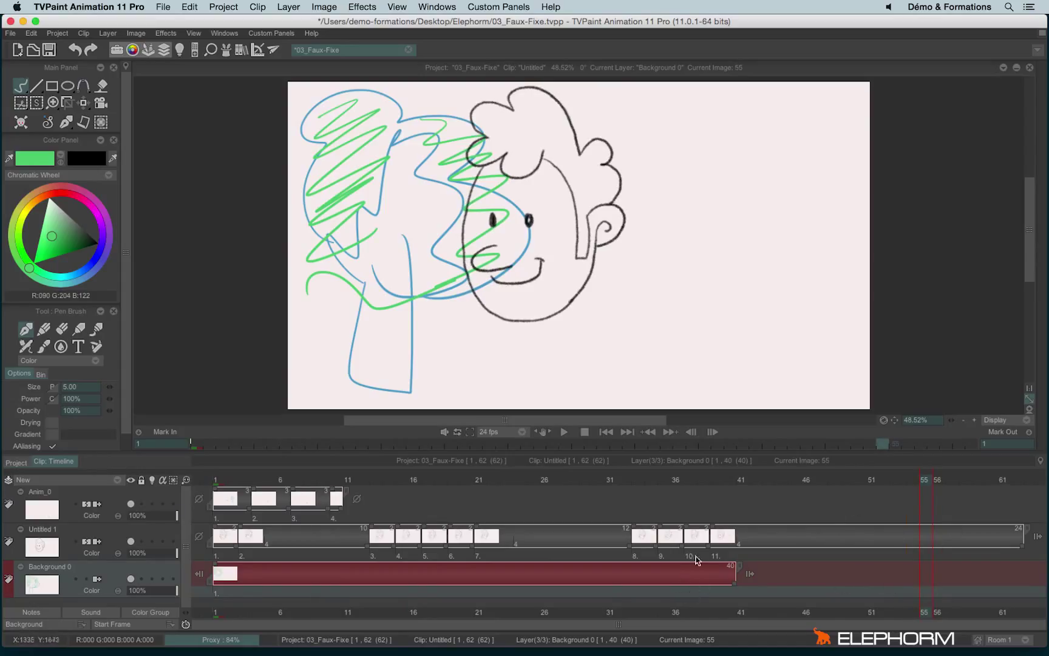
pyautogui.moveTo(733, 227); pyautogui.dragTo(683, 305)
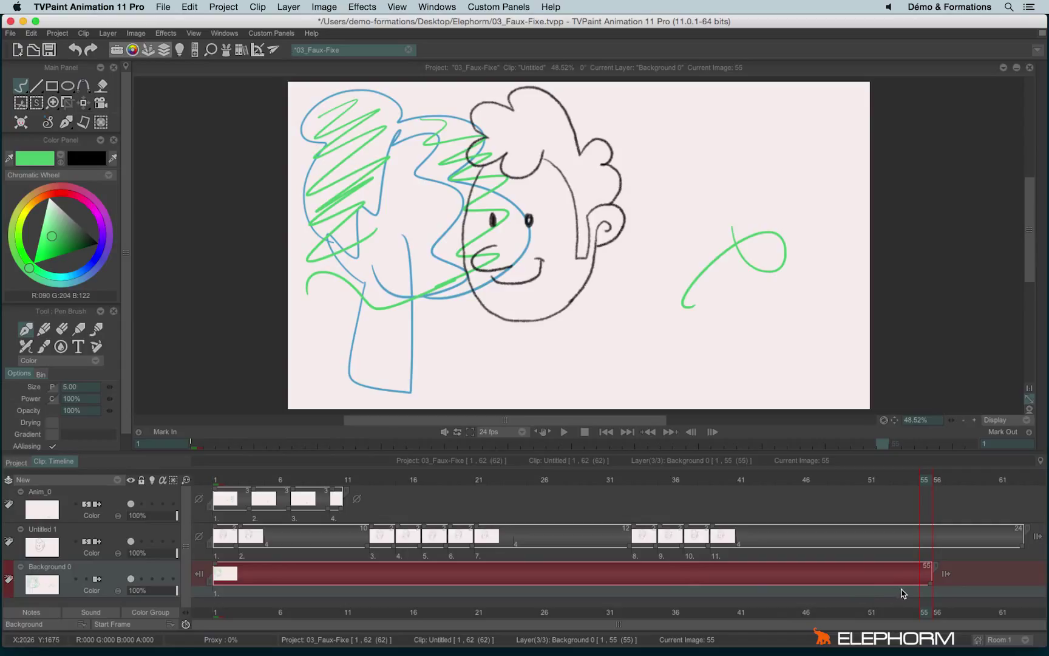
pyautogui.click(225, 581)
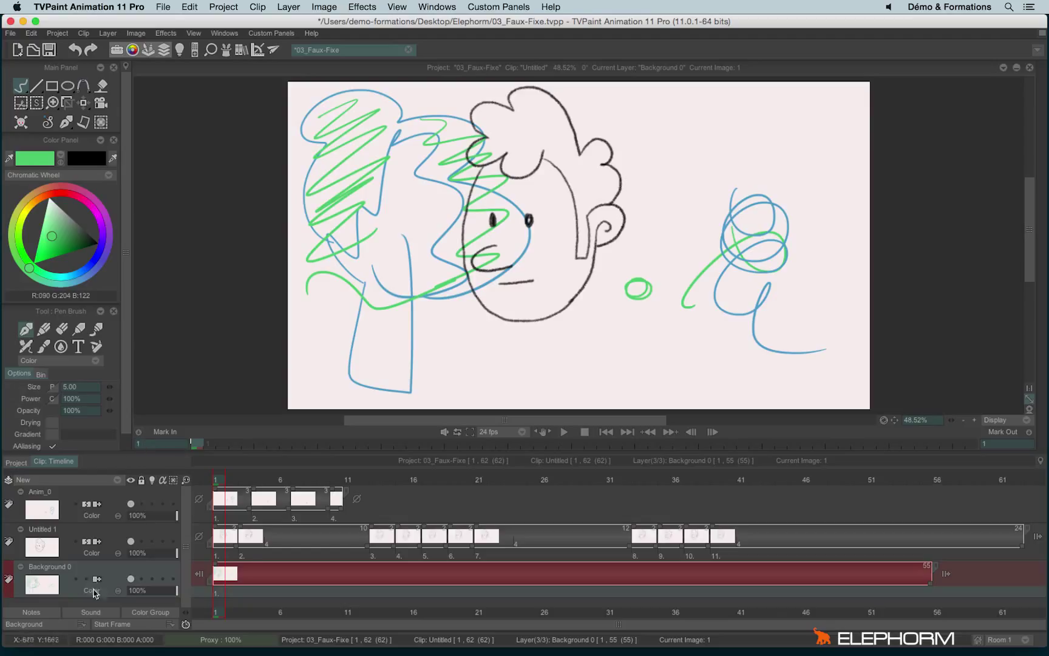
# At image 21, draw two green loops beside the curl
pyautogui.click(479, 480)
pyautogui.moveTo(619, 263)
pyautogui.mouseDown()
pyautogui.moveTo(680, 304)
pyautogui.moveTo(667, 341)
pyautogui.mouseUp()
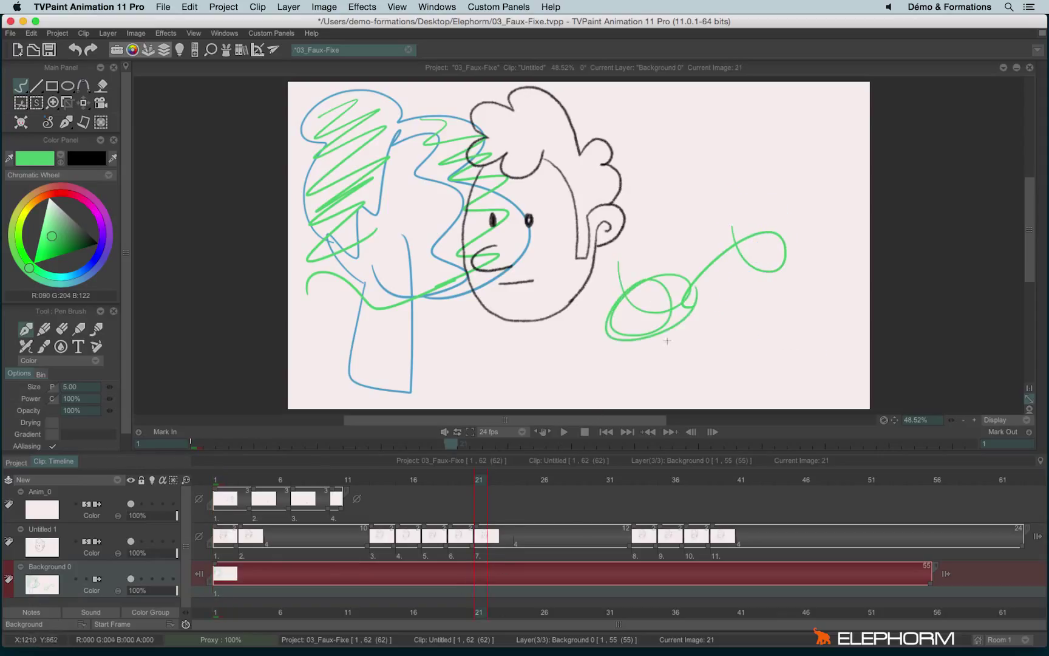
pyautogui.moveTo(697, 299); pyautogui.dragTo(741, 337)
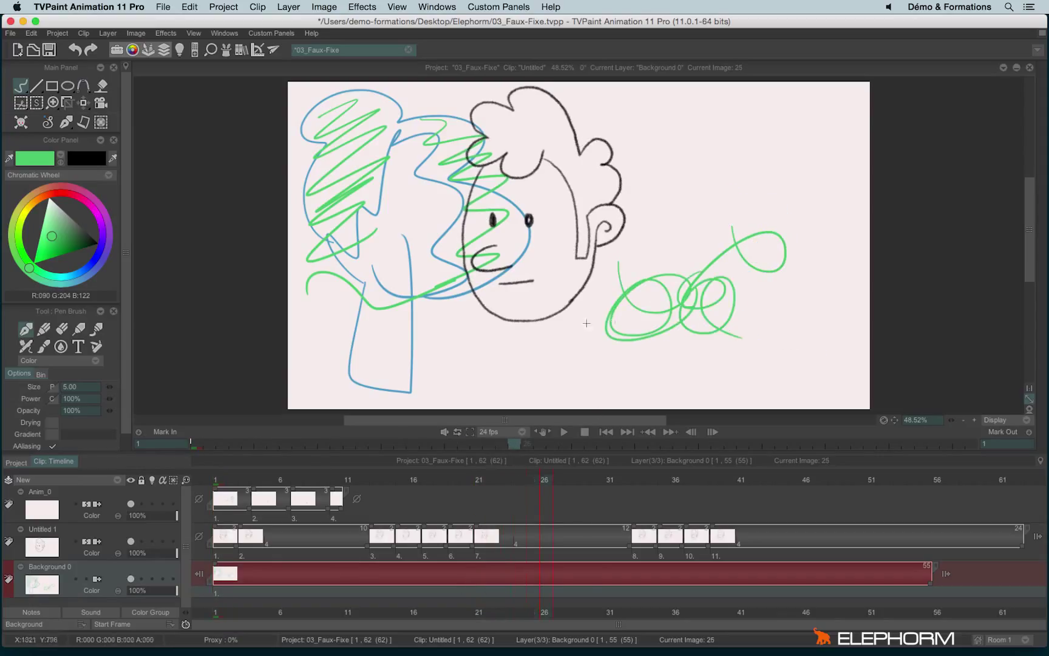
# Draw green loops on images 30 and 35, then undo those extra strokes
pyautogui.press('Right')
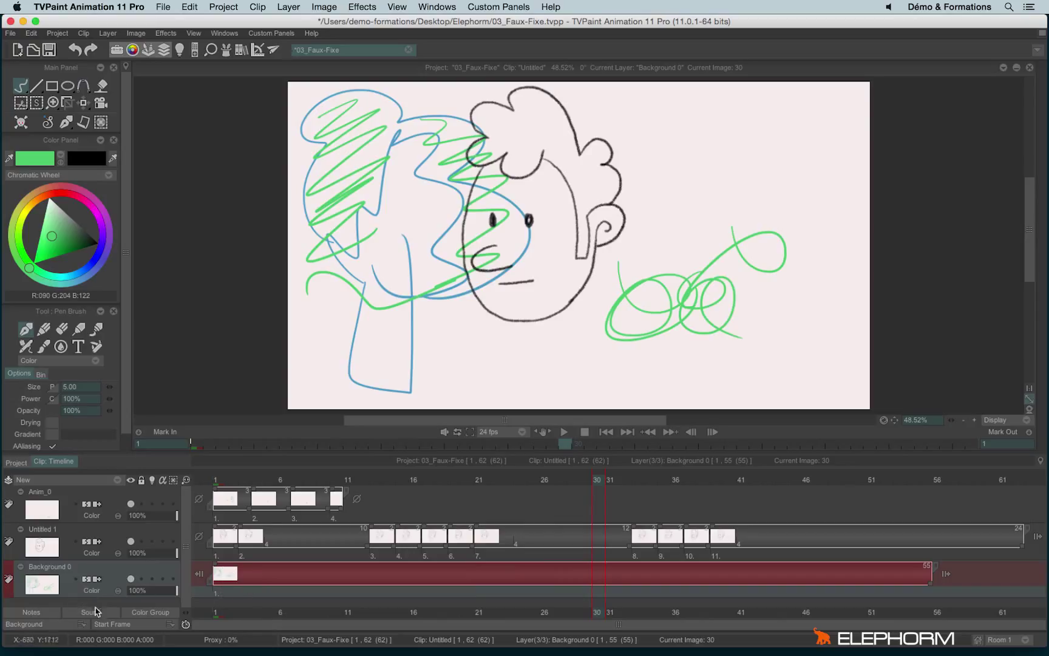
pyautogui.moveTo(700, 213); pyautogui.dragTo(649, 349)
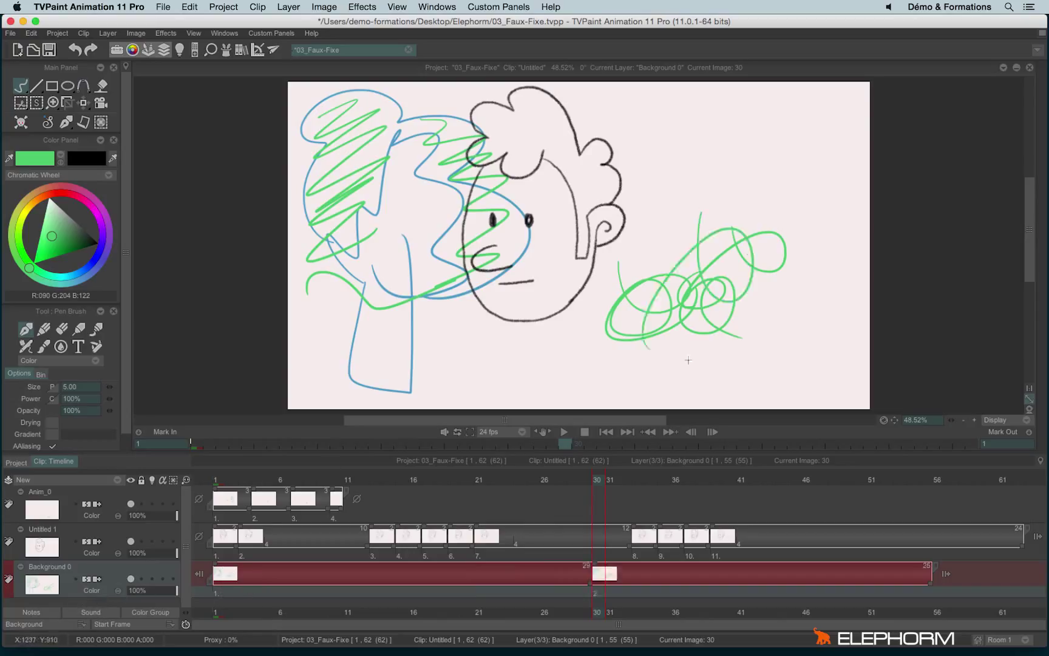
pyautogui.press('Right')
pyautogui.press('Right')
pyautogui.press('Right')
pyautogui.press('Right')
pyautogui.press('Right')
pyautogui.moveTo(790, 251)
pyautogui.mouseDown()
pyautogui.moveTo(823, 332)
pyautogui.moveTo(838, 328)
pyautogui.moveTo(814, 358)
pyautogui.mouseUp()
pyautogui.press('Right')
pyautogui.press('Right')
pyautogui.press('Right')
pyautogui.press('Right')
pyautogui.press('Right')
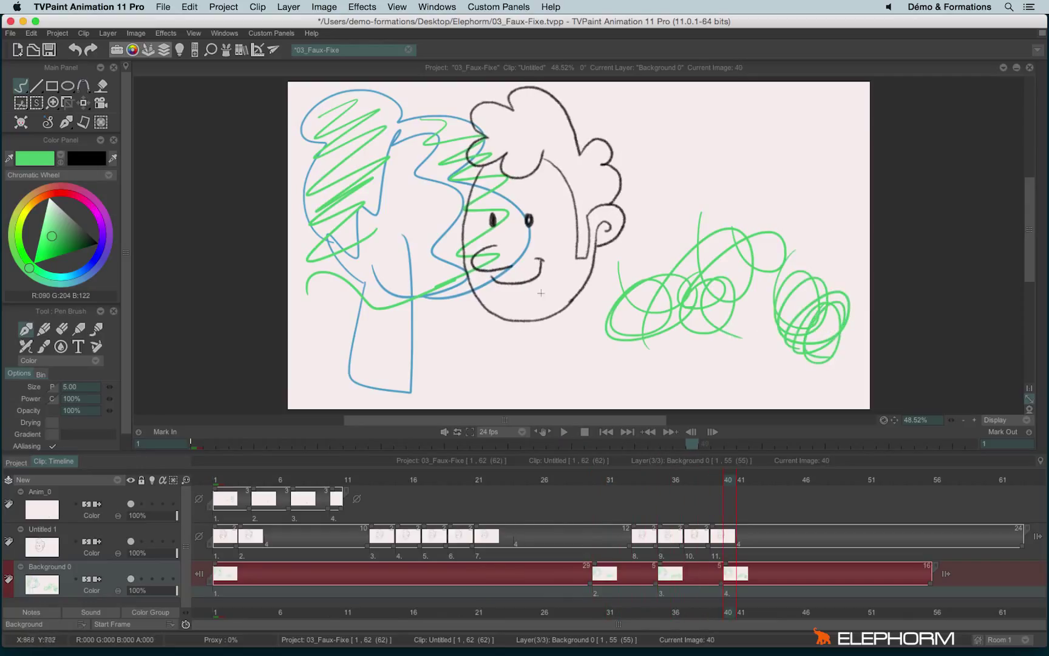
pyautogui.hotkey('ctrl', 'z')
pyautogui.hotkey('ctrl', 'z')
pyautogui.hotkey('ctrl', 'z')
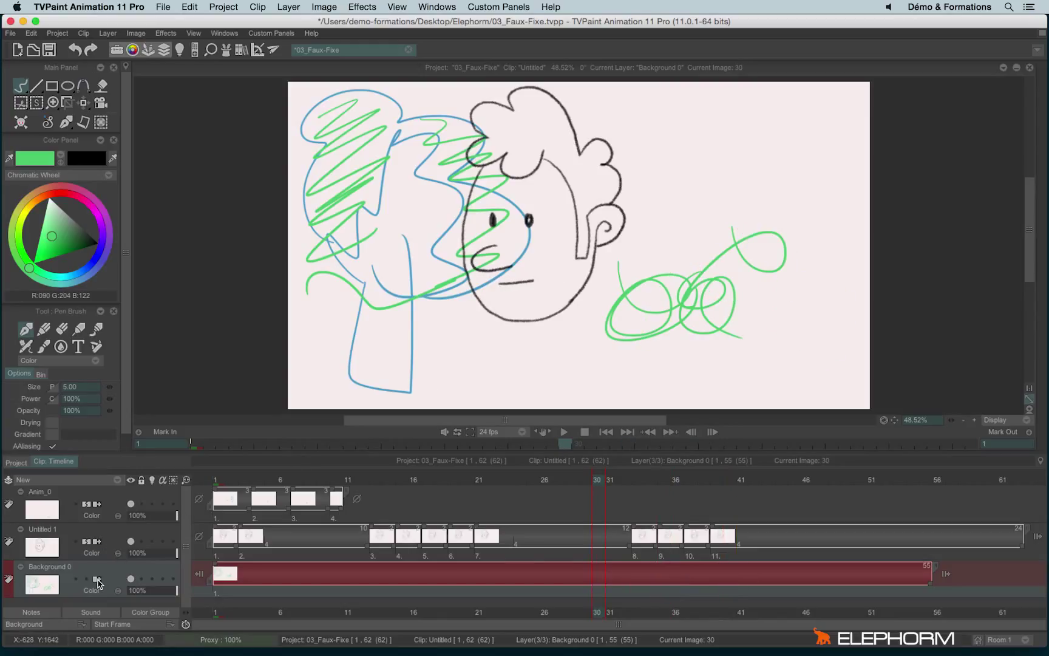
# Play through images 19 to 55, then draw a green loop at image 60
pyautogui.click(440, 480)
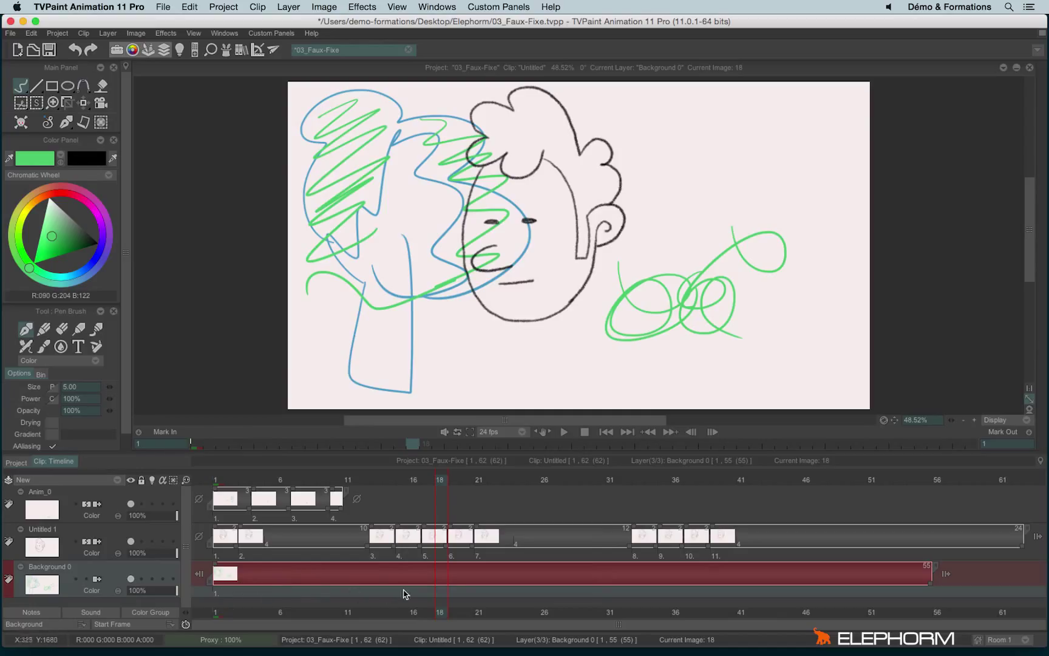
pyautogui.click(452, 481)
pyautogui.moveTo(453, 481); pyautogui.dragTo(951, 527)
pyautogui.click(983, 481)
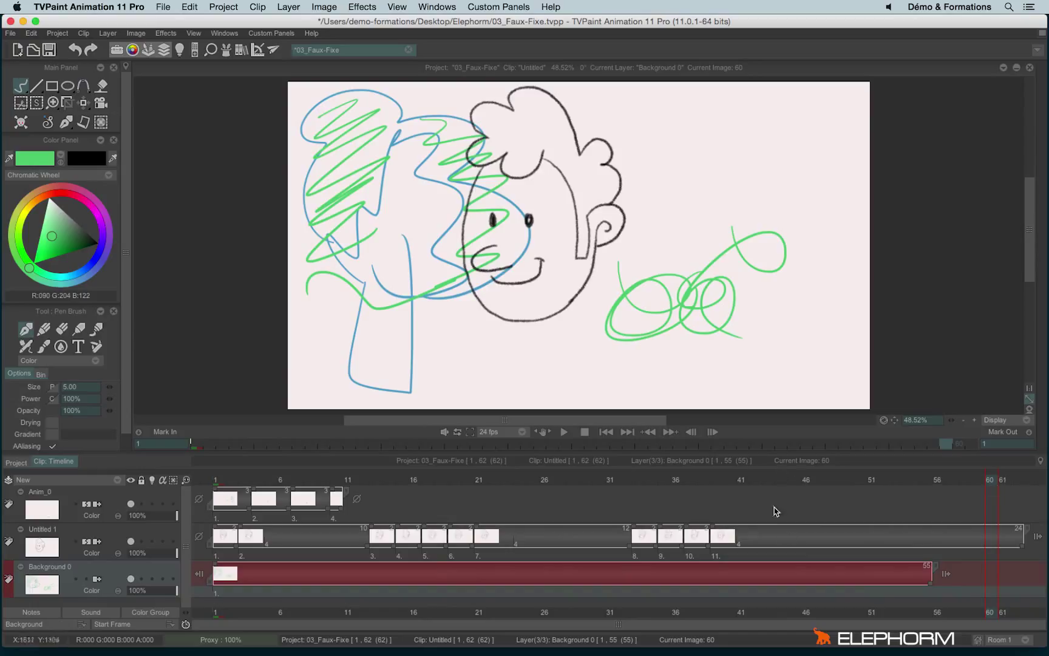
pyautogui.moveTo(696, 159)
pyautogui.mouseDown()
pyautogui.moveTo(753, 182)
pyautogui.moveTo(705, 235)
pyautogui.mouseUp()
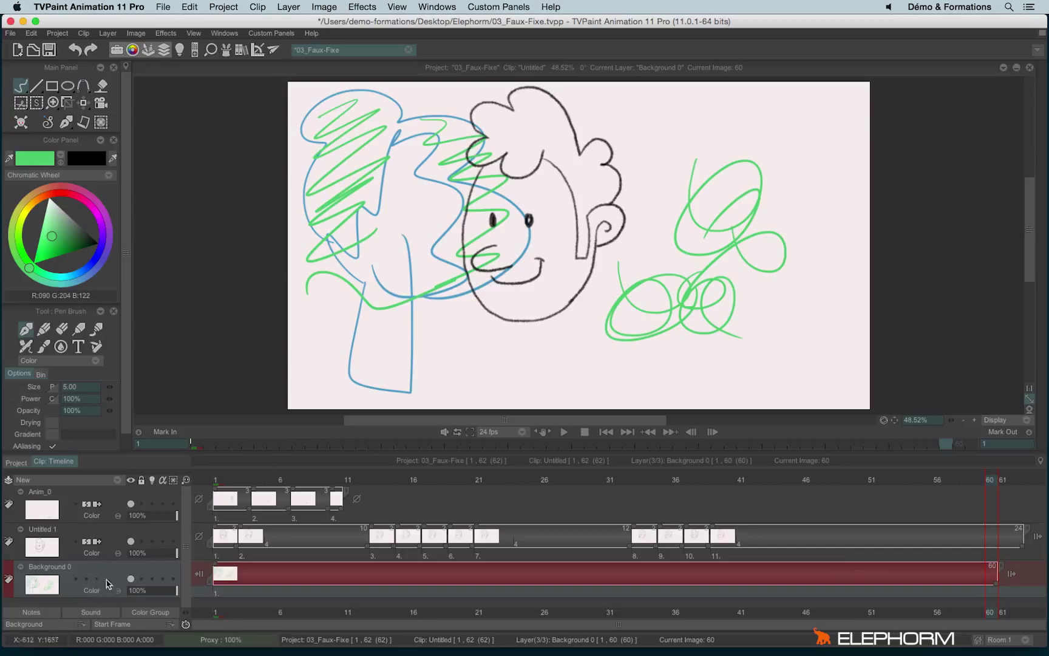
# Go back to frame 19 and draw green looping scribbles on the right of the frame
pyautogui.press('Right')
pyautogui.press('Right')
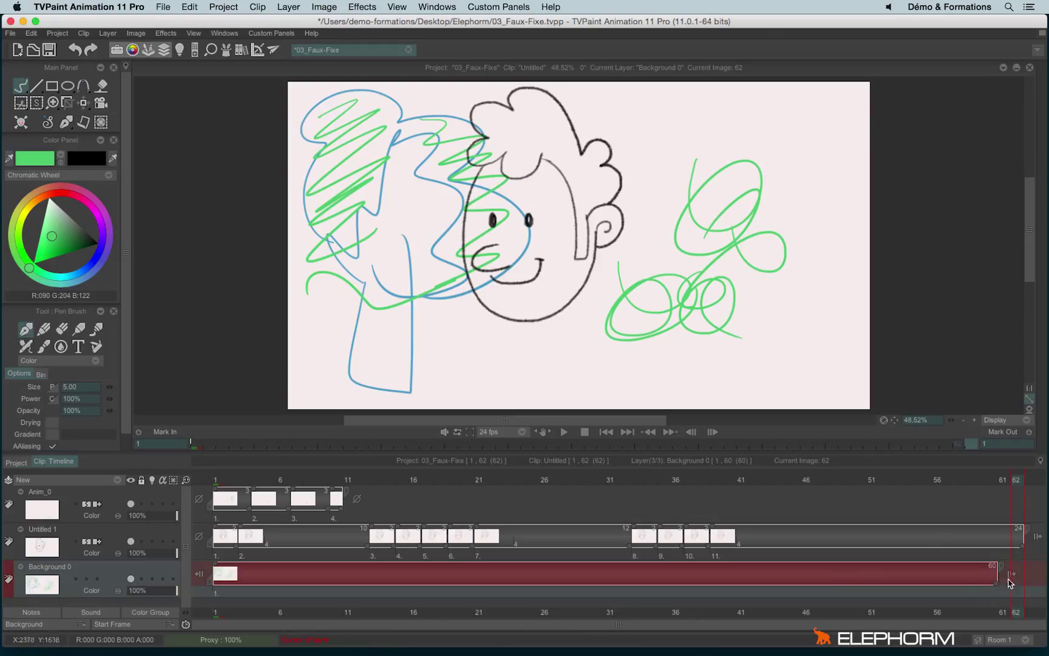
pyautogui.moveTo(952, 490); pyautogui.dragTo(441, 495)
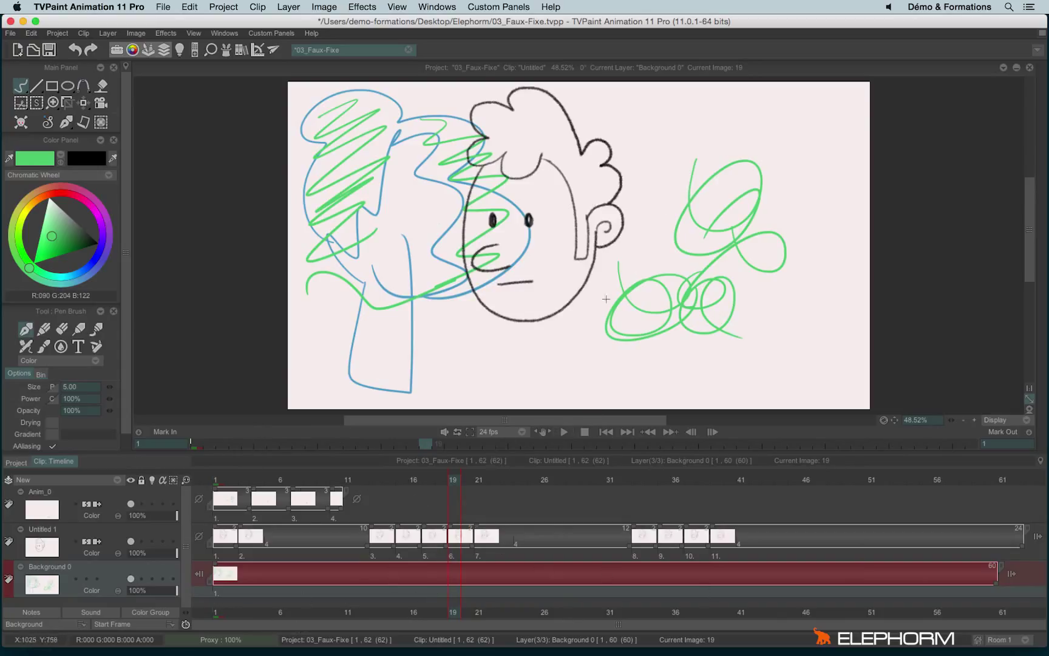
pyautogui.moveTo(702, 243)
pyautogui.mouseDown()
pyautogui.moveTo(787, 309)
pyautogui.moveTo(813, 311)
pyautogui.mouseUp()
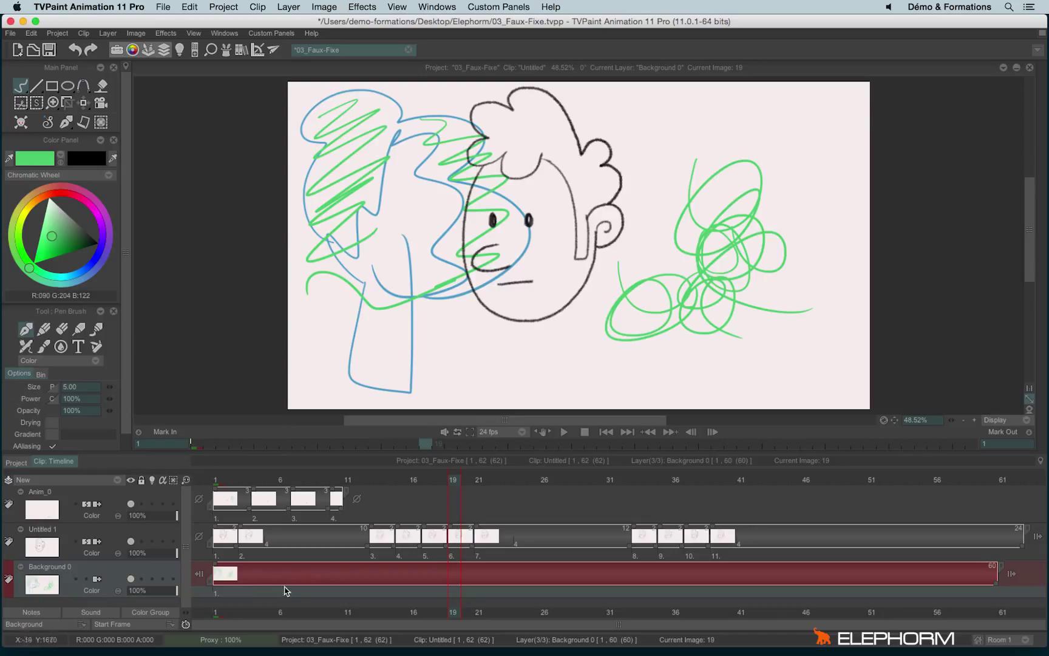
# Slide the Background 0 clip later to frame 40, checking frames 23, 40 and 24
pyautogui.moveTo(264, 577); pyautogui.dragTo(749, 574)
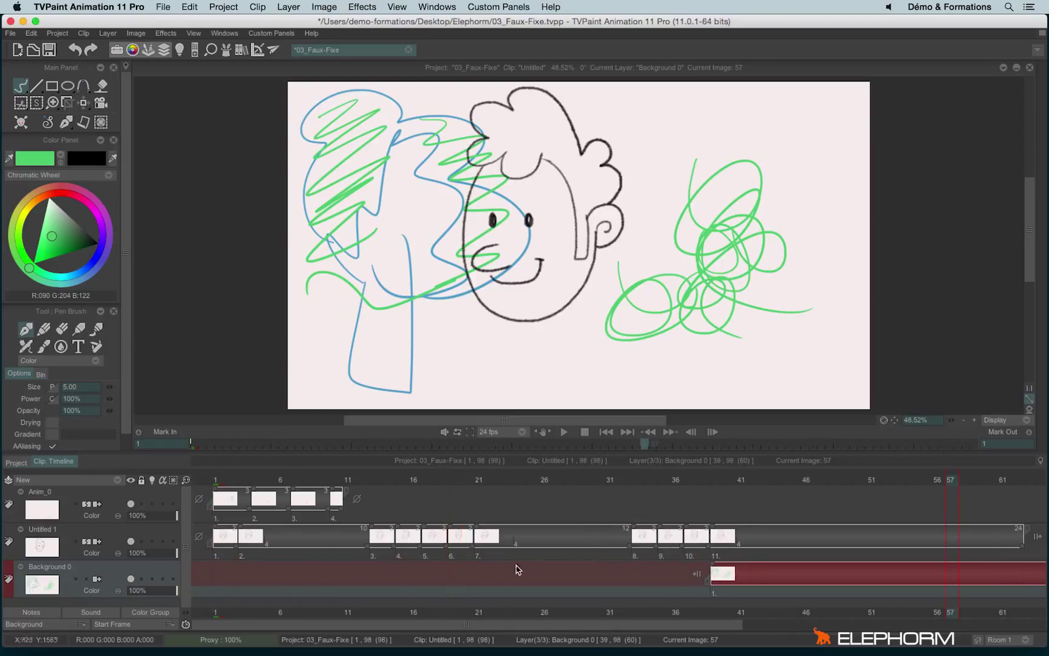
pyautogui.click(505, 479)
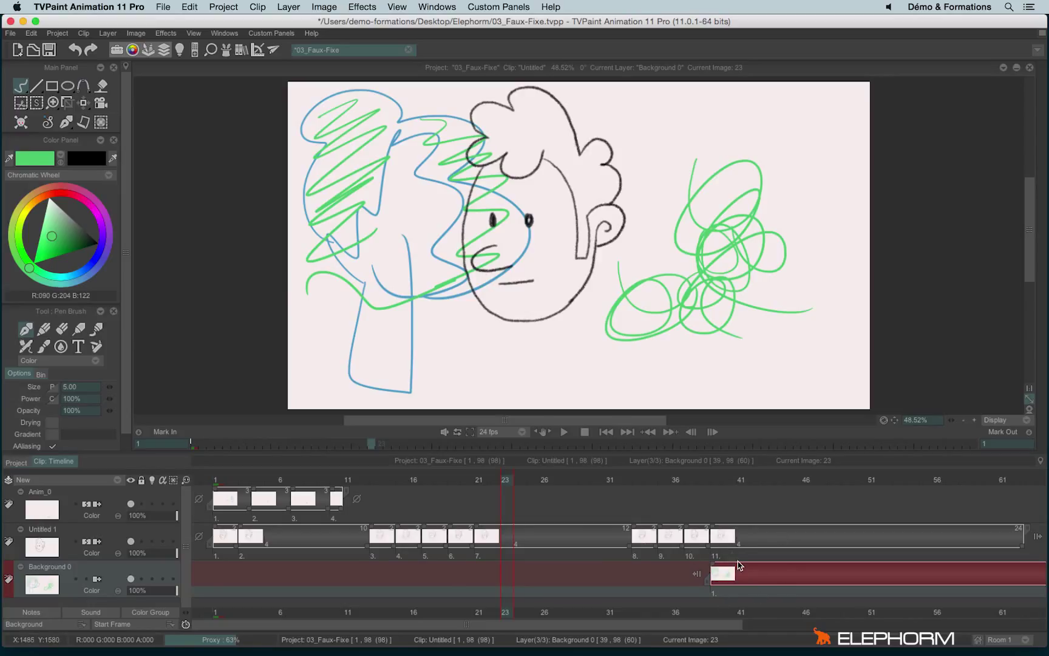
pyautogui.moveTo(720, 585); pyautogui.dragTo(733, 577)
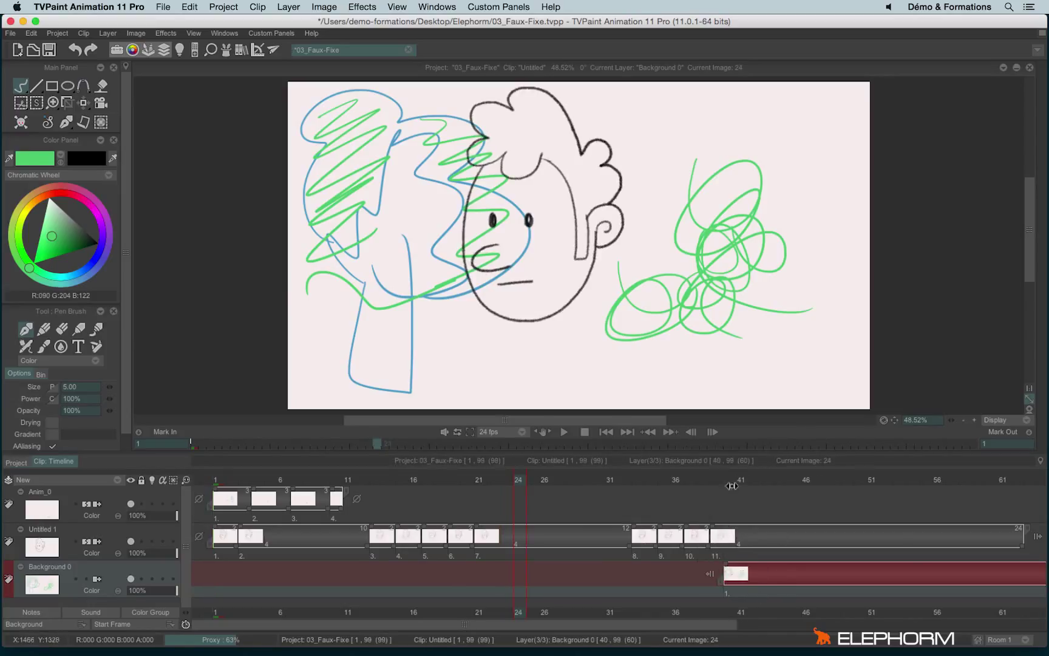
pyautogui.click(732, 486)
pyautogui.click(517, 481)
# Draw a green spiral below the face on frame 24, then nudge the clip two frames later
pyautogui.moveTo(515, 335)
pyautogui.mouseDown()
pyautogui.moveTo(479, 375)
pyautogui.moveTo(519, 363)
pyautogui.moveTo(436, 386)
pyautogui.moveTo(483, 358)
pyautogui.mouseUp()
pyautogui.click(361, 481)
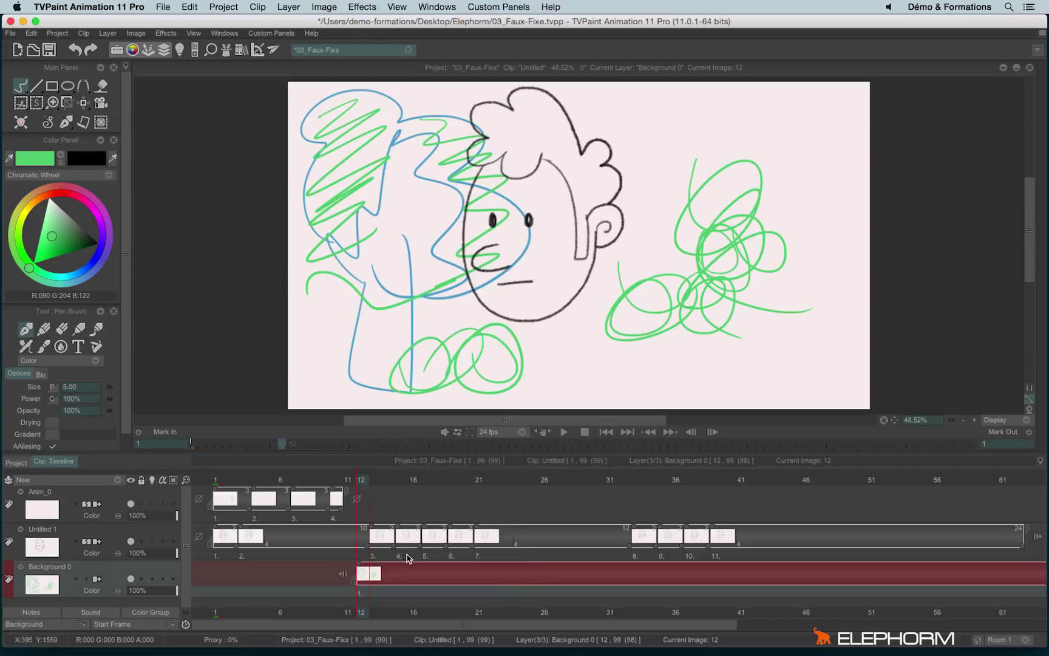
pyautogui.moveTo(362, 480); pyautogui.dragTo(280, 486)
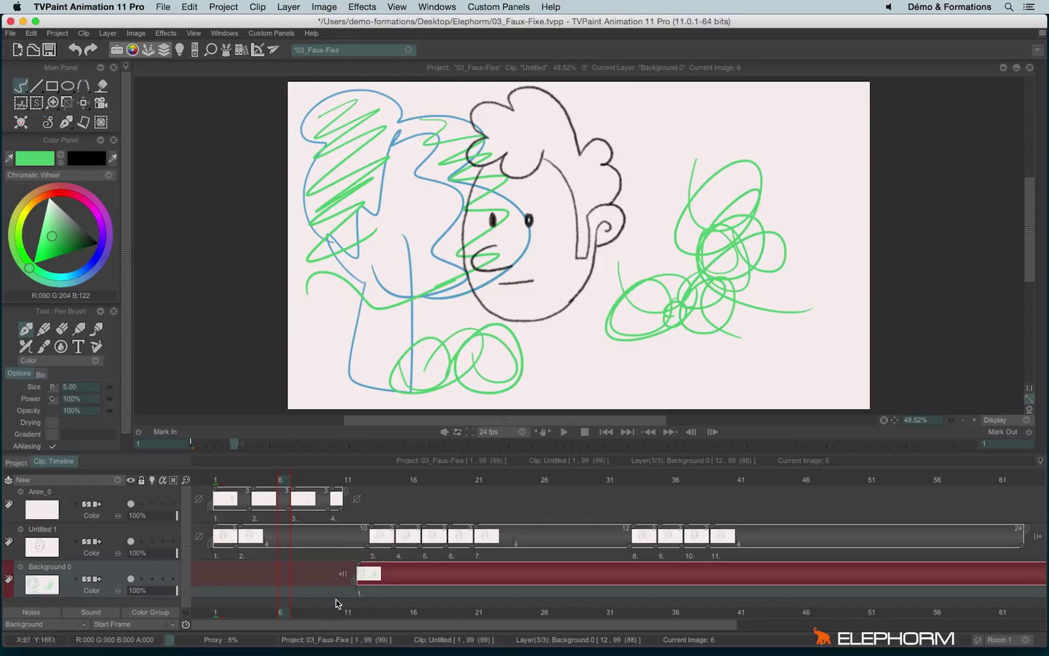
pyautogui.moveTo(366, 575); pyautogui.dragTo(391, 575)
pyautogui.press('Right')
pyautogui.press('Right')
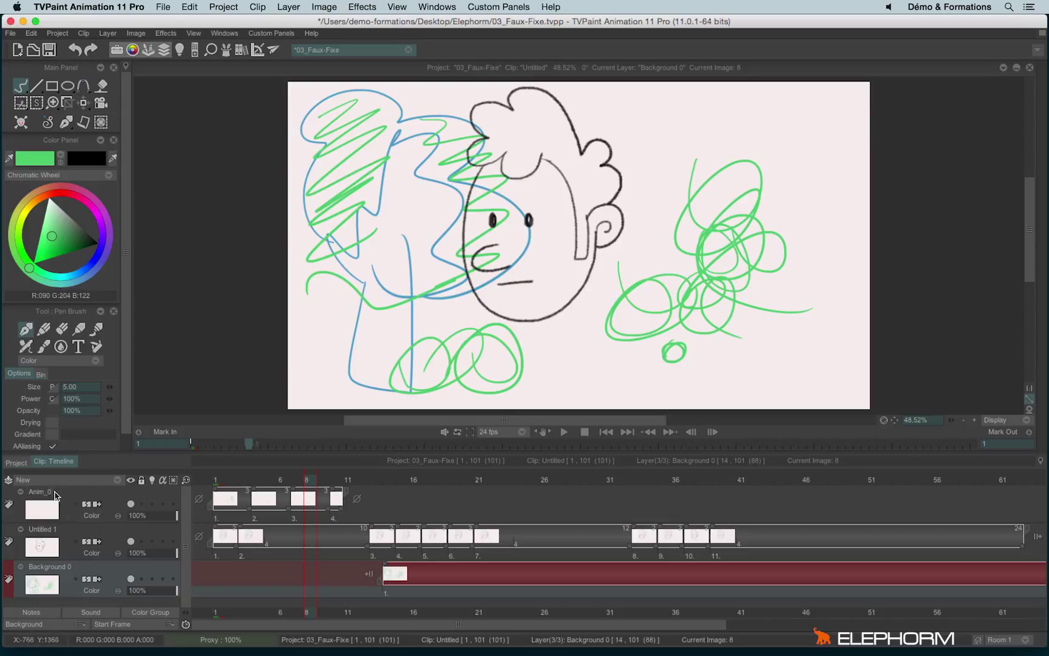
# Rename the Anim_0 layer to 'animation' and make it the current layer
pyautogui.rightClick(60, 496)
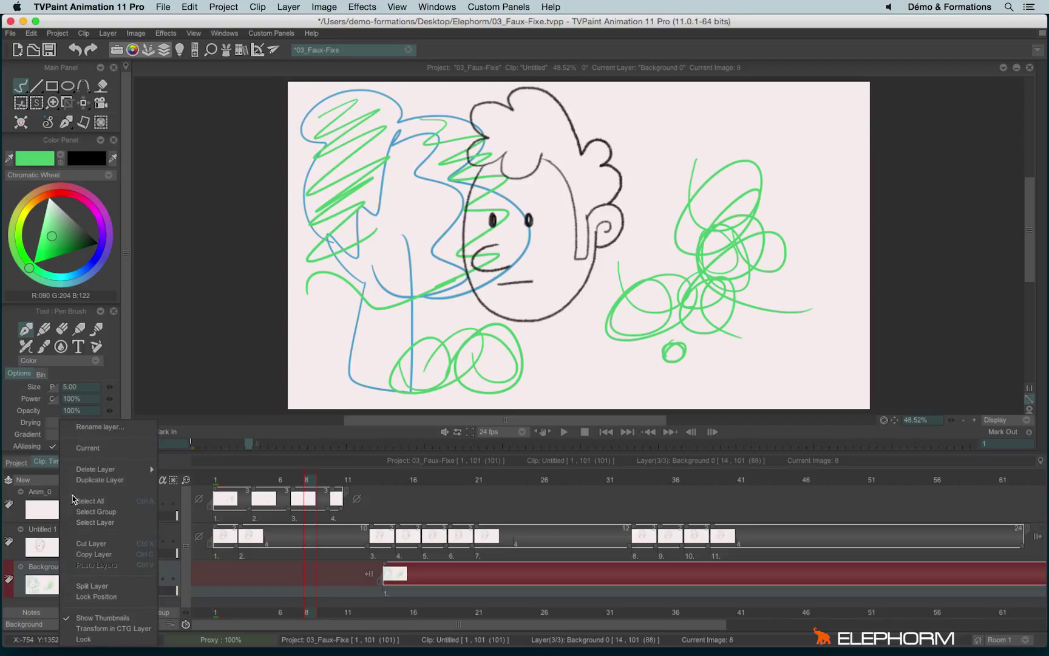
pyautogui.click(115, 428)
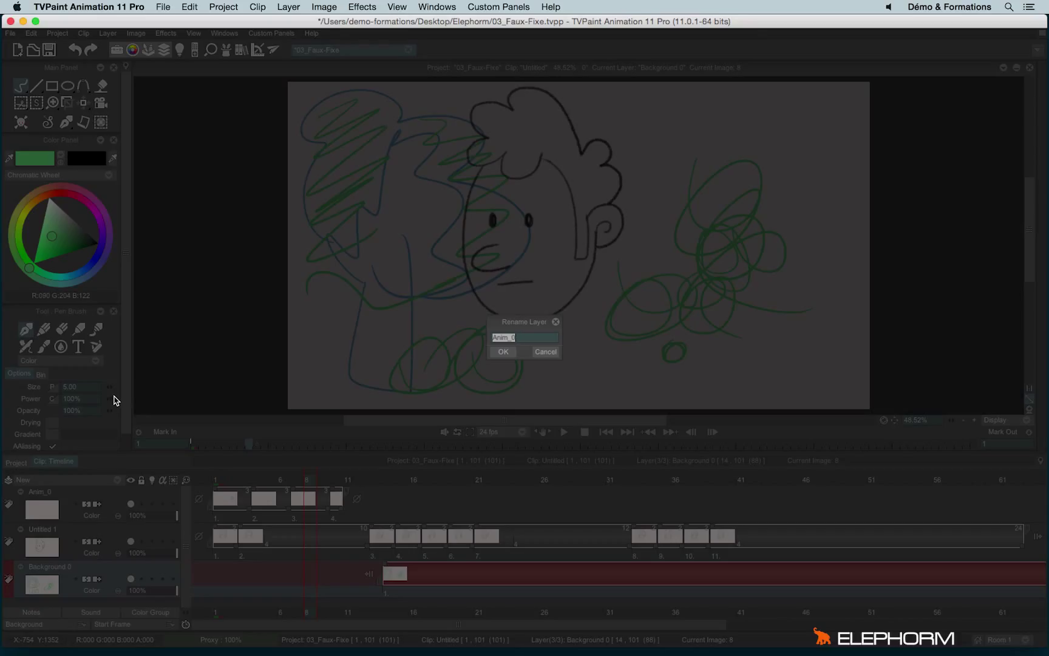
pyautogui.write('ani')
pyautogui.click(504, 351)
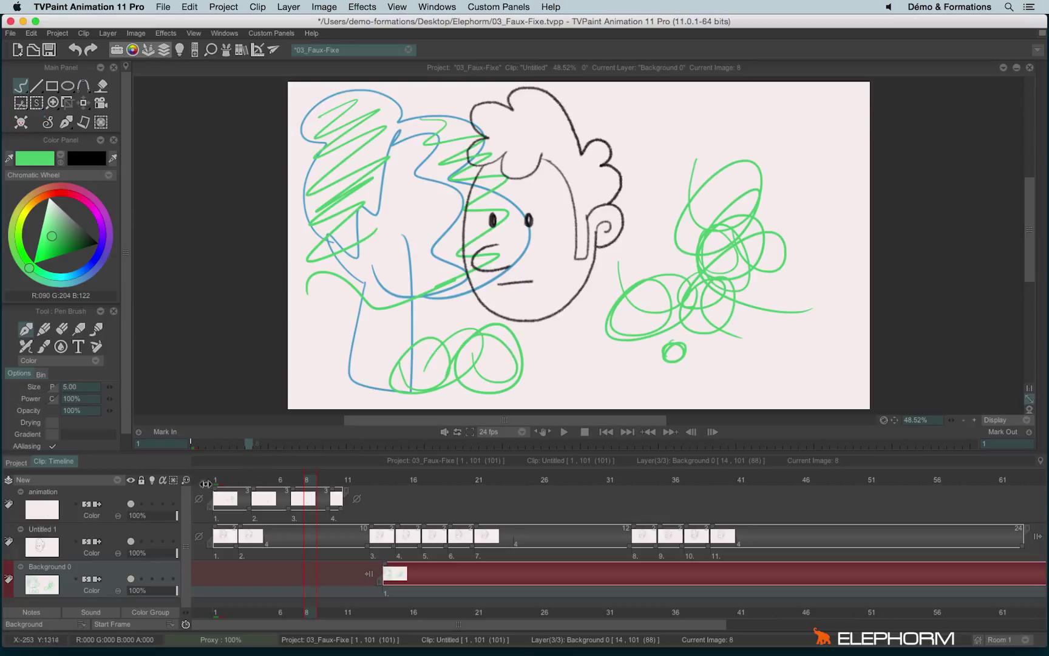
pyautogui.click(67, 496)
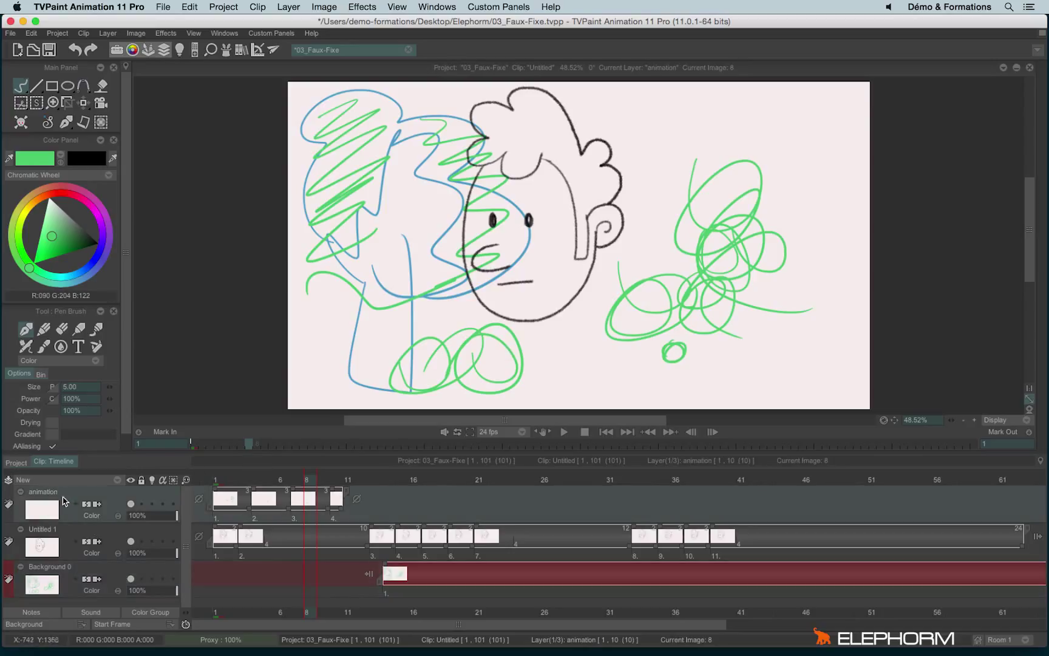
# Duplicate the animation layer, delete the copy, and bring up the layer options menu
pyautogui.rightClick(66, 498)
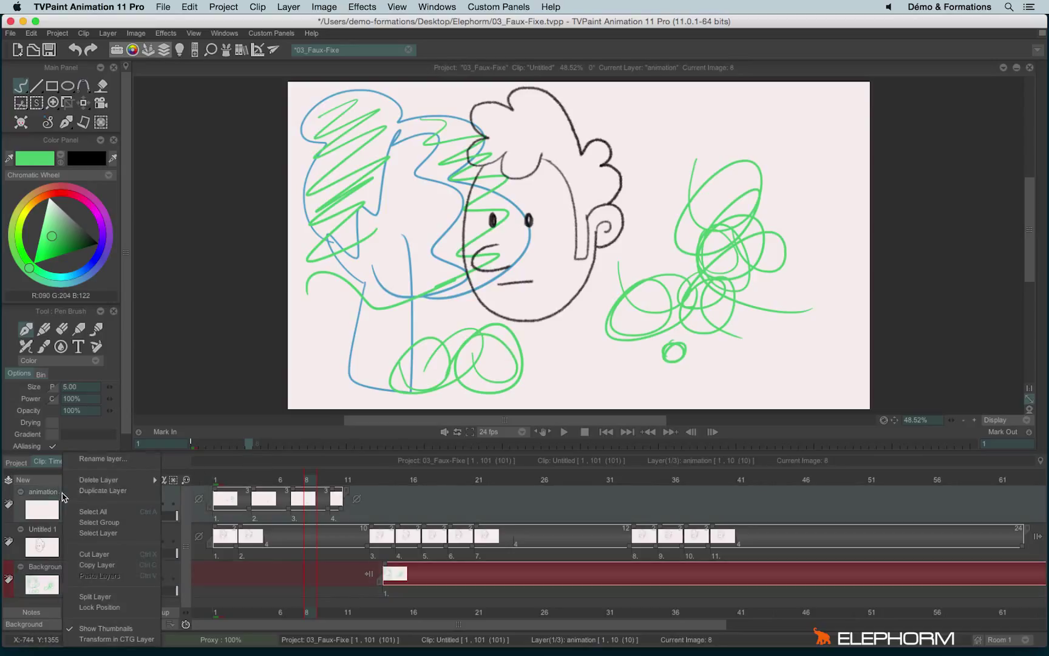
pyautogui.click(116, 495)
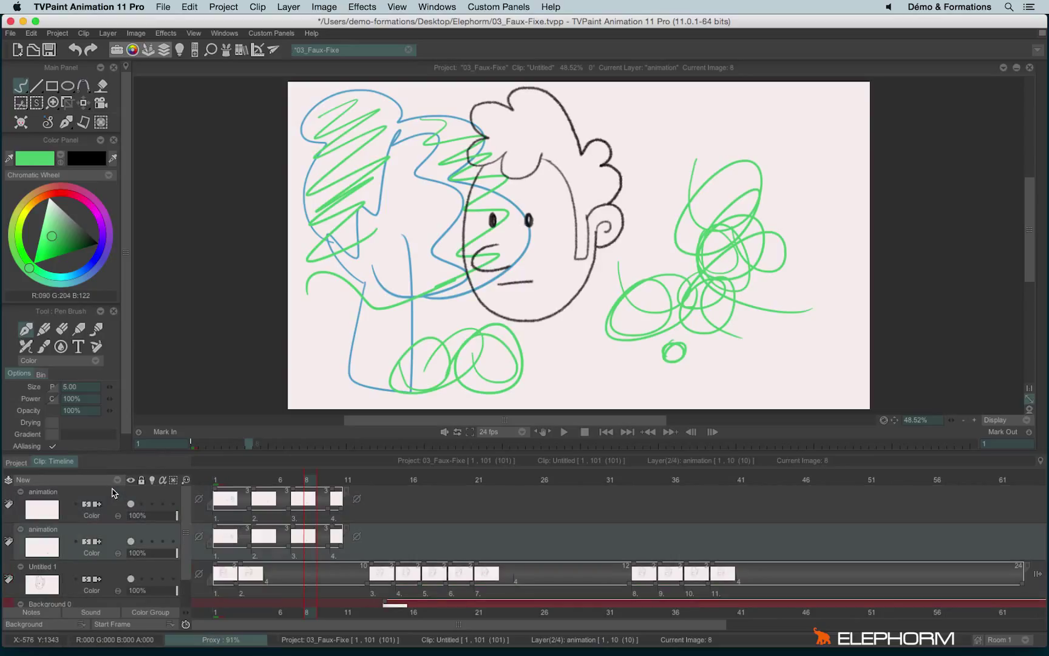
pyautogui.rightClick(59, 533)
pyautogui.moveTo(157, 484)
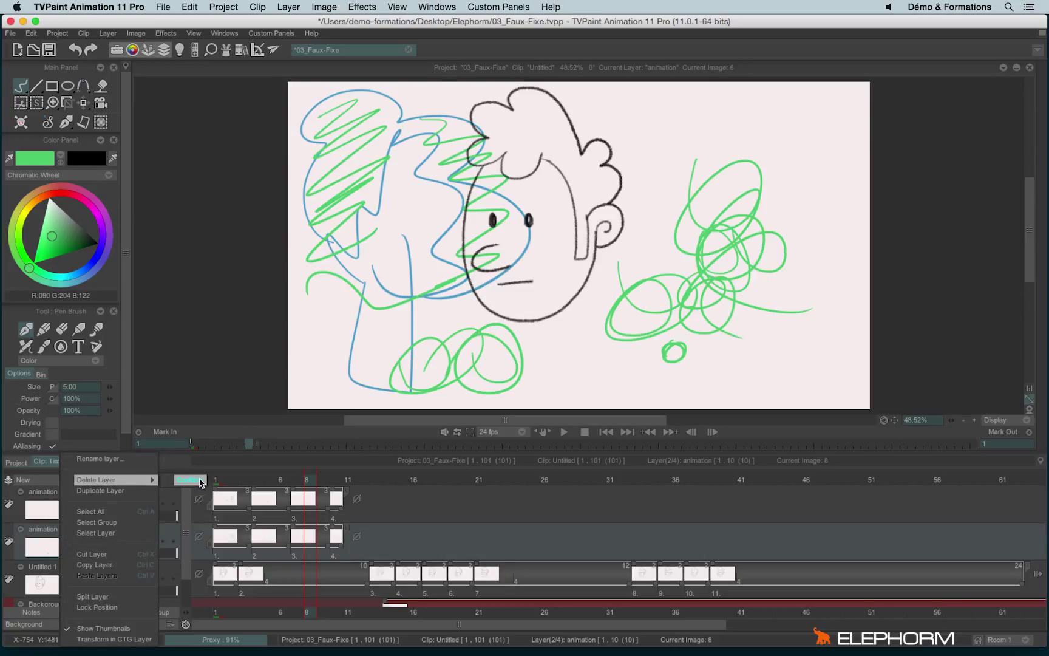
pyautogui.click(190, 480)
pyautogui.rightClick(71, 495)
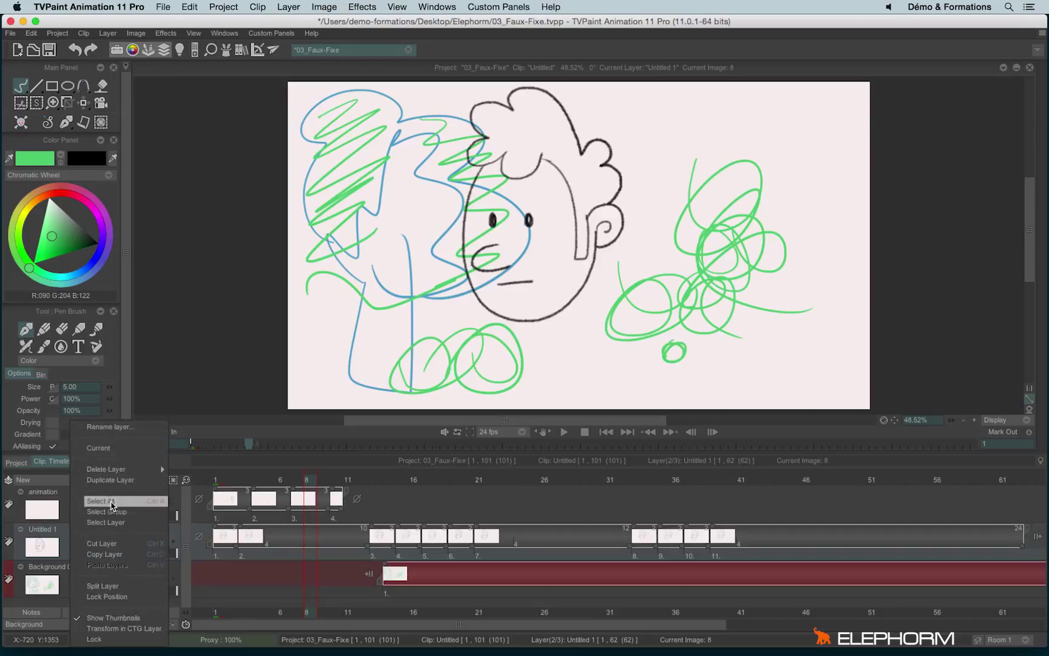
# Select all layers, merge the animation layer's instances, and trim its instance to end at frame 9
pyautogui.click(114, 506)
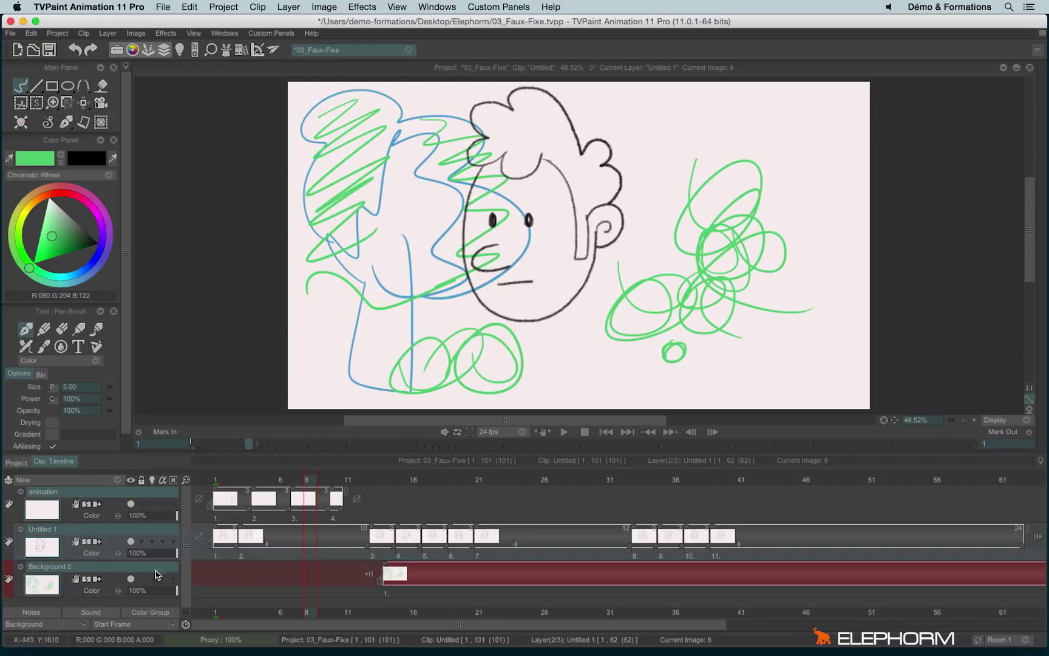
pyautogui.hotkey('ctrl', 'z')
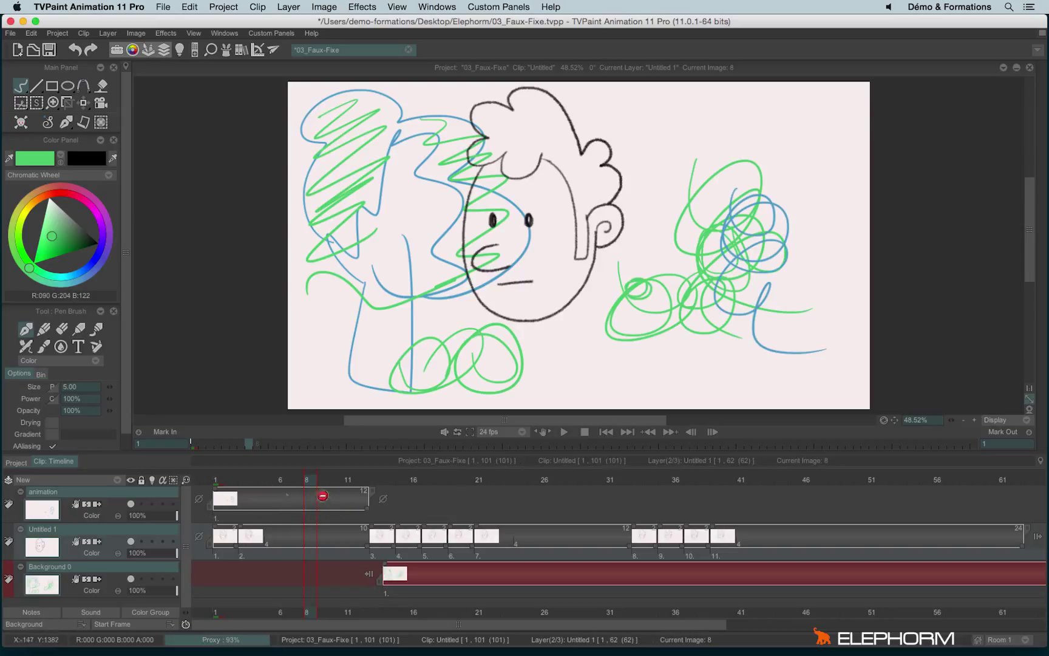
pyautogui.moveTo(371, 512); pyautogui.dragTo(331, 511)
pyautogui.moveTo(399, 547); pyautogui.dragTo(359, 561)
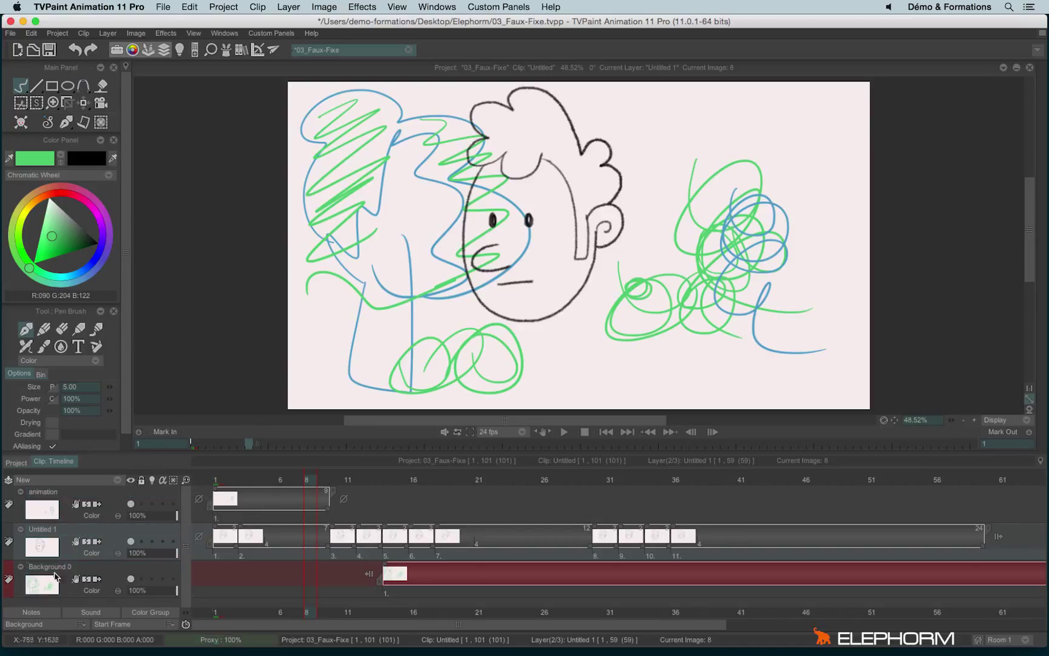
pyautogui.click(63, 566)
pyautogui.keyDown('shift'); pyautogui.click(61, 492); pyautogui.keyUp('shift')
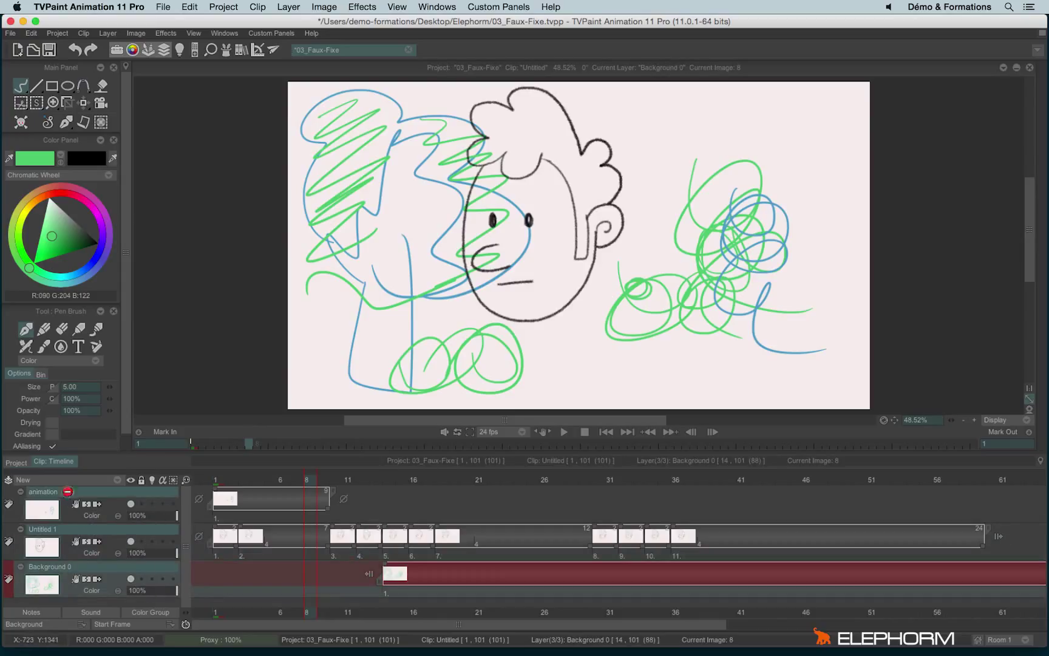
pyautogui.moveTo(159, 528)
pyautogui.mouseDown()
pyautogui.moveTo(132, 518)
pyautogui.moveTo(176, 516)
pyautogui.mouseUp()
pyautogui.click(67, 523)
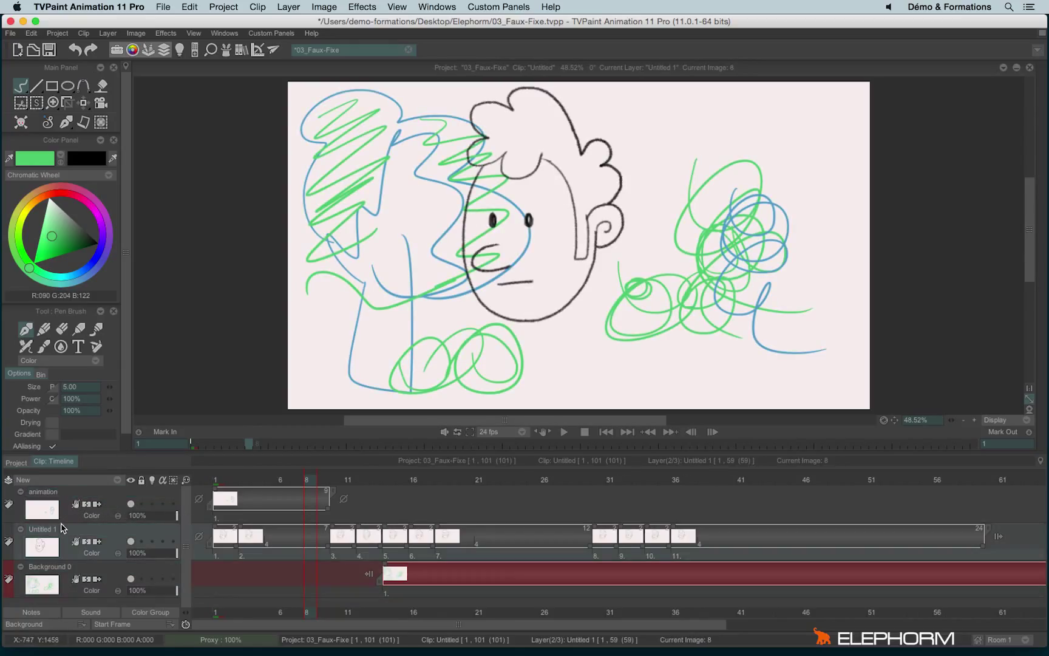
pyautogui.moveTo(156, 557)
pyautogui.mouseDown()
pyautogui.moveTo(137, 553)
pyautogui.moveTo(177, 564)
pyautogui.moveTo(155, 557)
pyautogui.mouseUp()
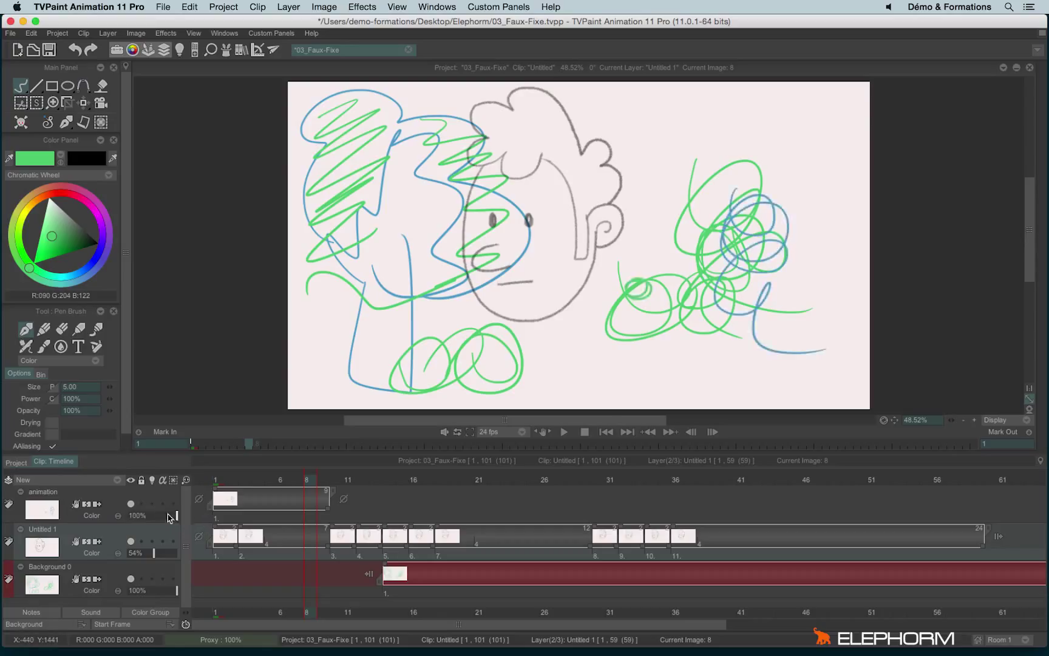
pyautogui.moveTo(154, 553); pyautogui.dragTo(181, 554)
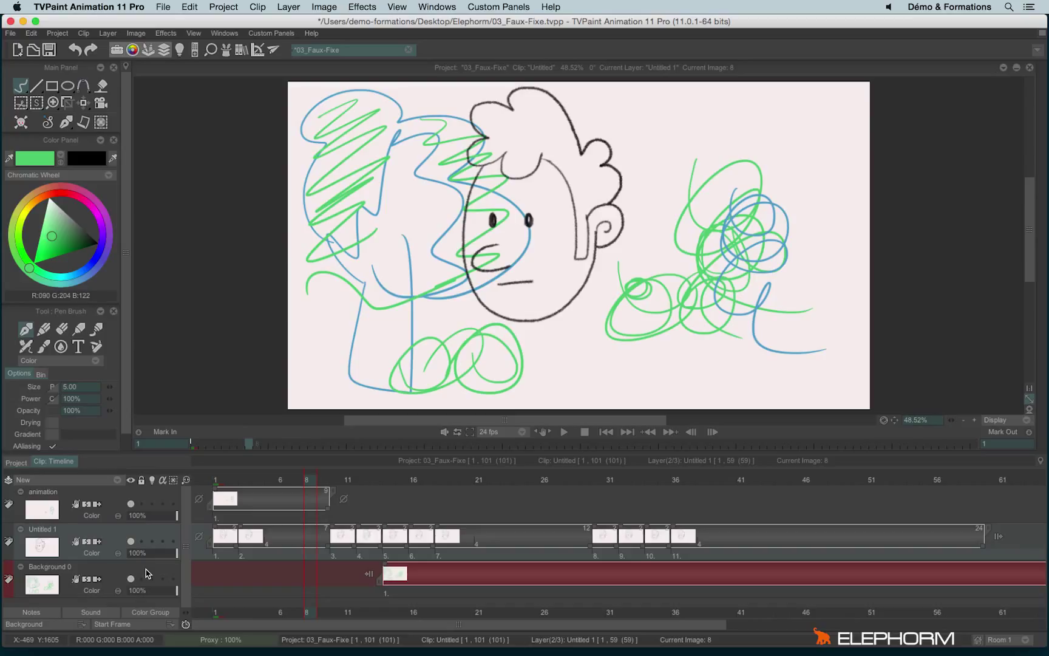
# Keep the brush drawing mode on Color, then create the blank project Untitled (1)
pyautogui.click(94, 360)
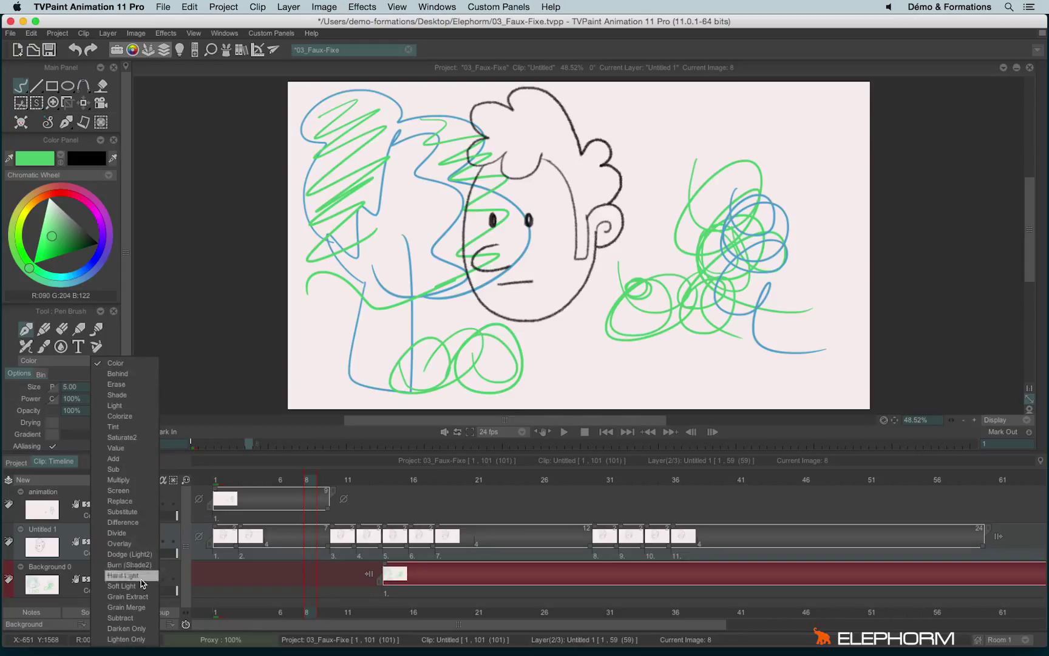
pyautogui.click(77, 556)
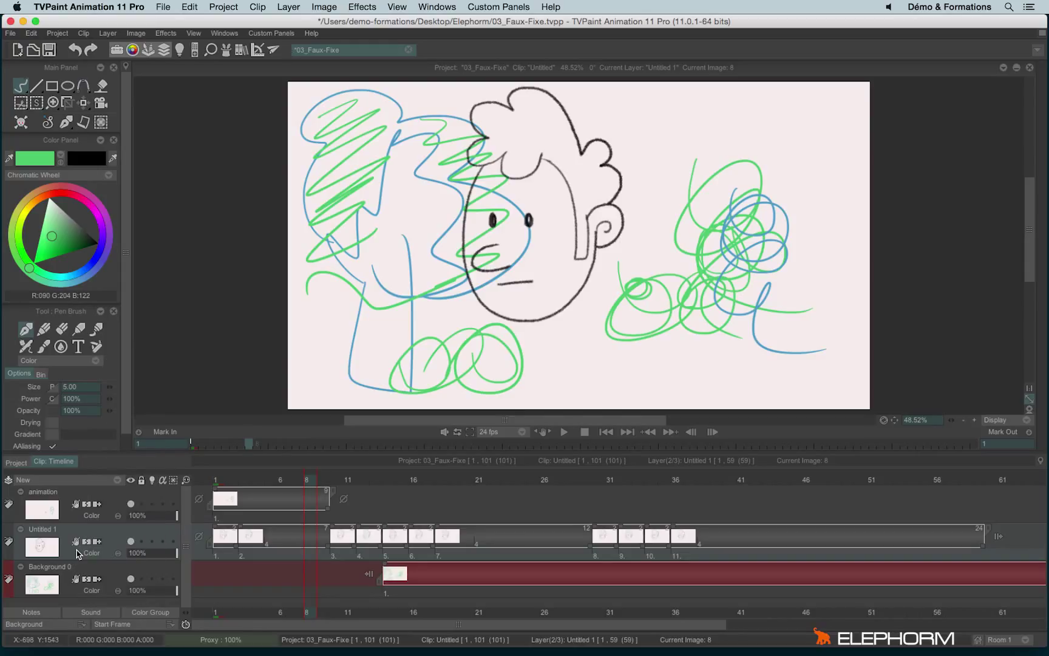
pyautogui.click(17, 50)
pyautogui.click(520, 401)
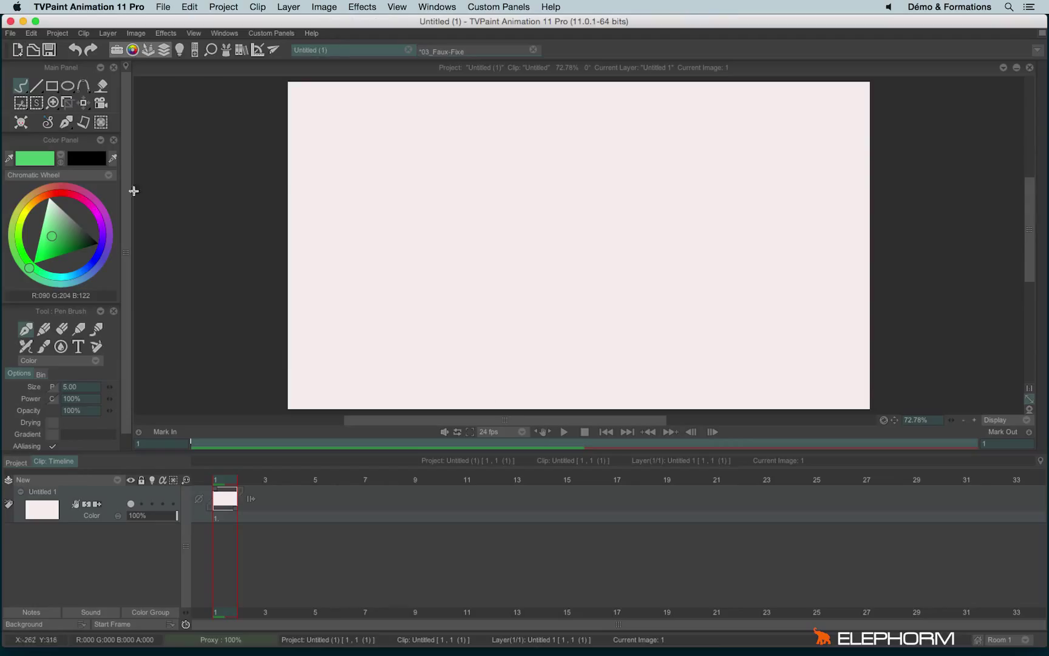
# Draw a green filled rectangle in the centre of the canvas
pyautogui.click(53, 90)
pyautogui.click(117, 103)
pyautogui.moveTo(375, 137); pyautogui.dragTo(747, 342)
# Add the animation layer Anim_0 and draw a magenta bar across the green rectangle
pyautogui.rightClick(81, 482)
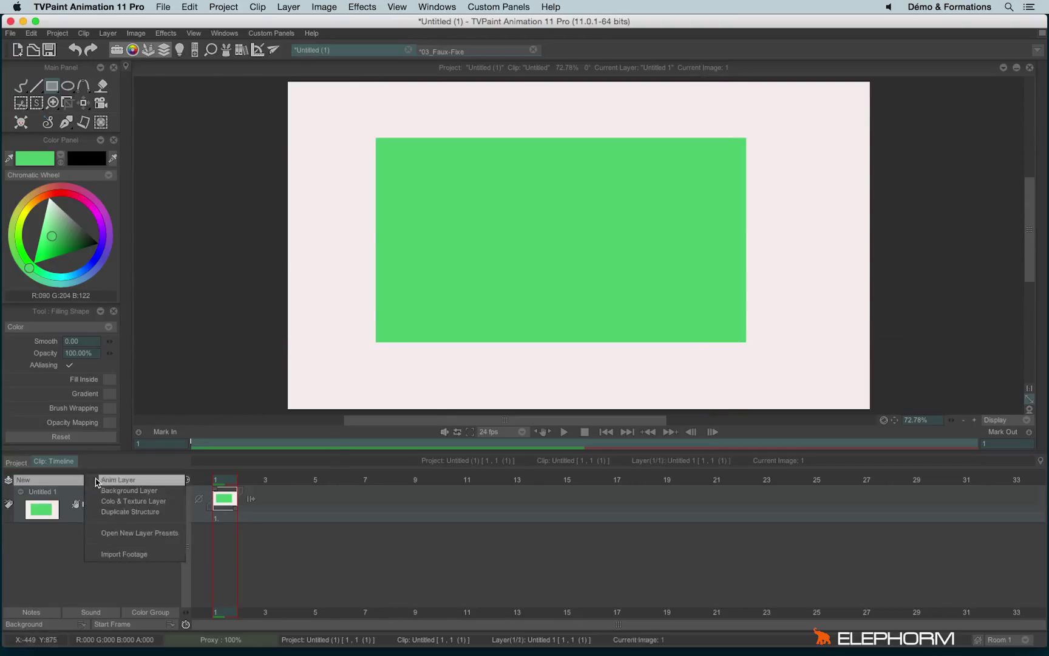
pyautogui.click(106, 480)
pyautogui.click(84, 203)
pyautogui.moveTo(340, 227); pyautogui.dragTo(813, 281)
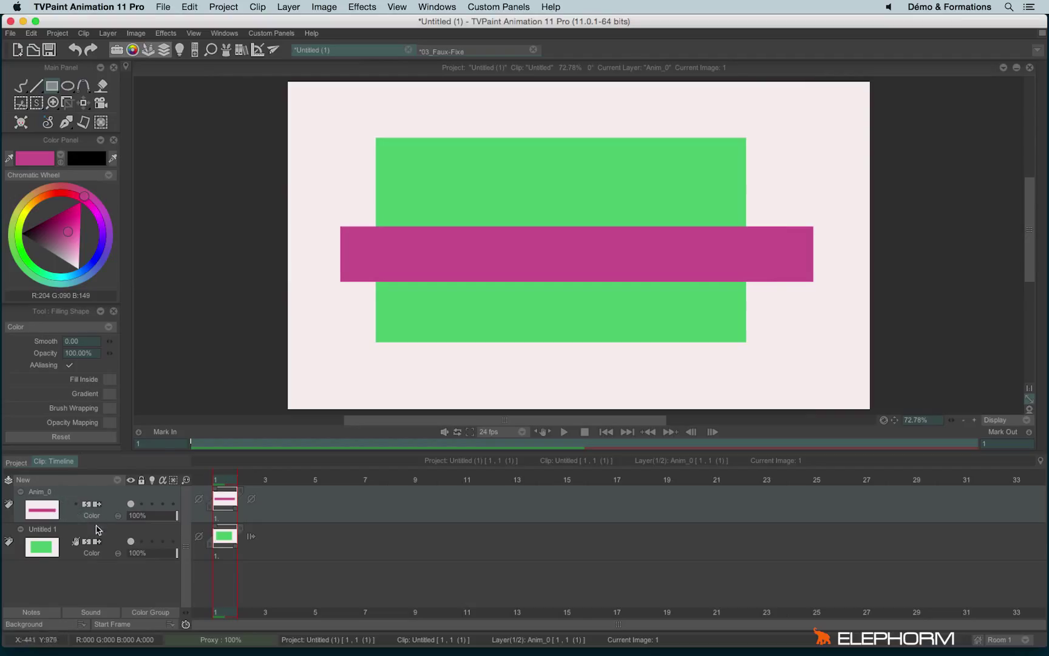
# Cycle Anim_0's blending modes from Behind down to Color, then return to 03_Faux-Fixe
pyautogui.click(91, 517)
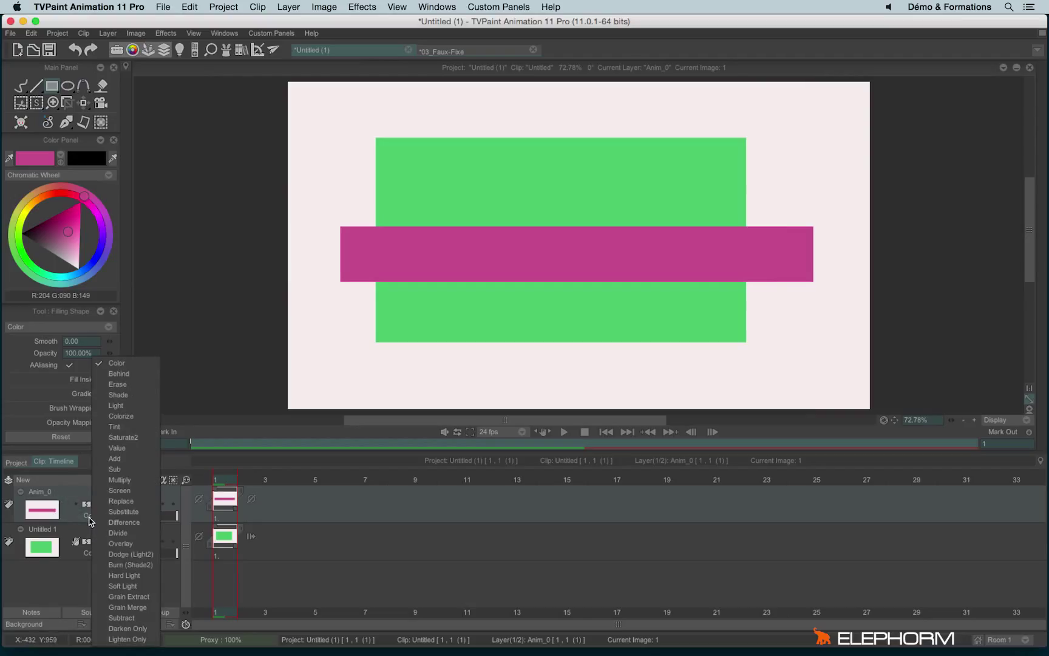
pyautogui.click(146, 381)
pyautogui.scroll(-2, 119, 521)
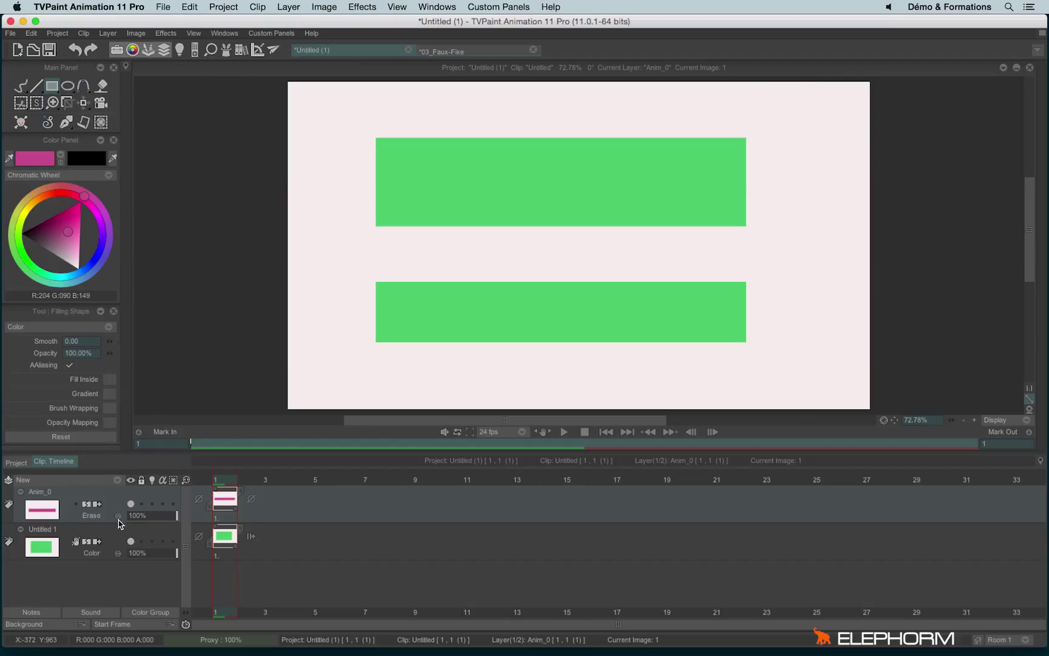
pyautogui.scroll(-2, 121, 524)
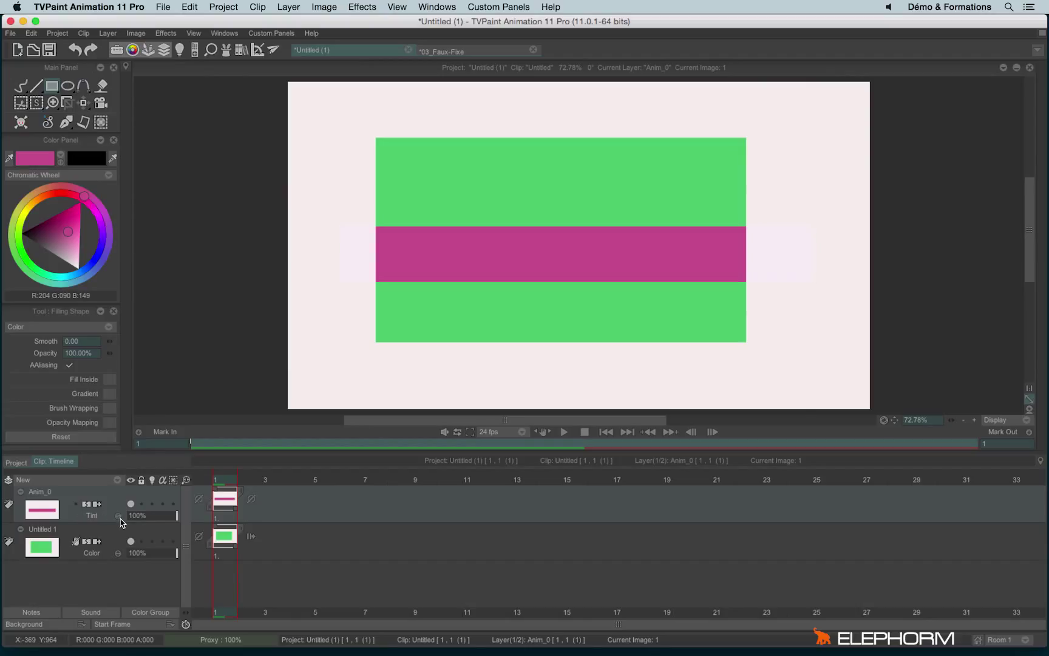
pyautogui.scroll(-4, 120, 524)
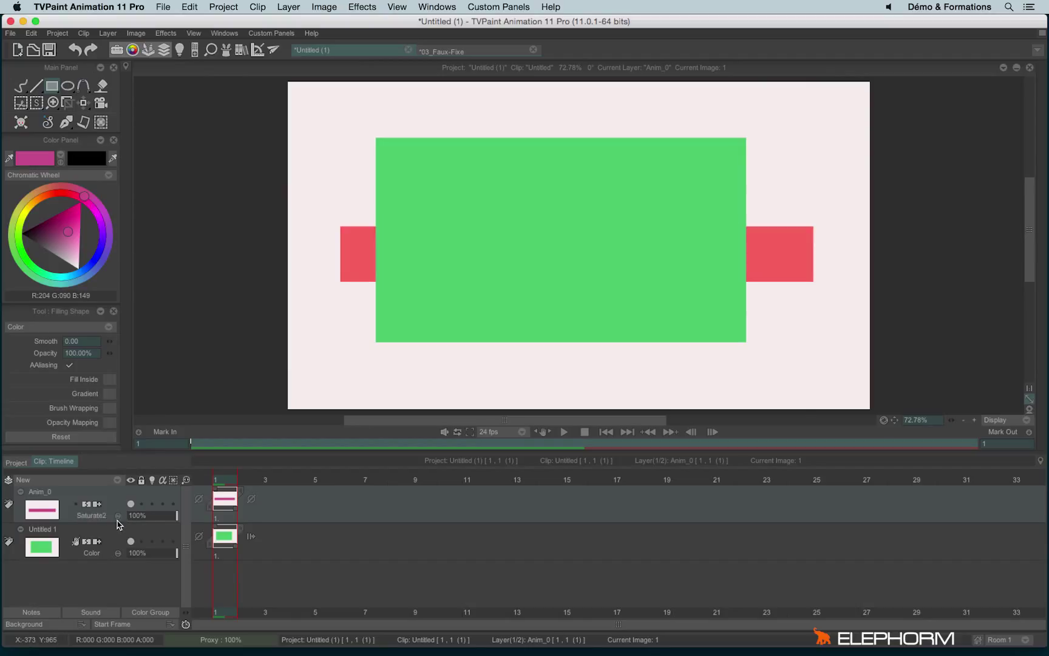
pyautogui.scroll(-4, 120, 523)
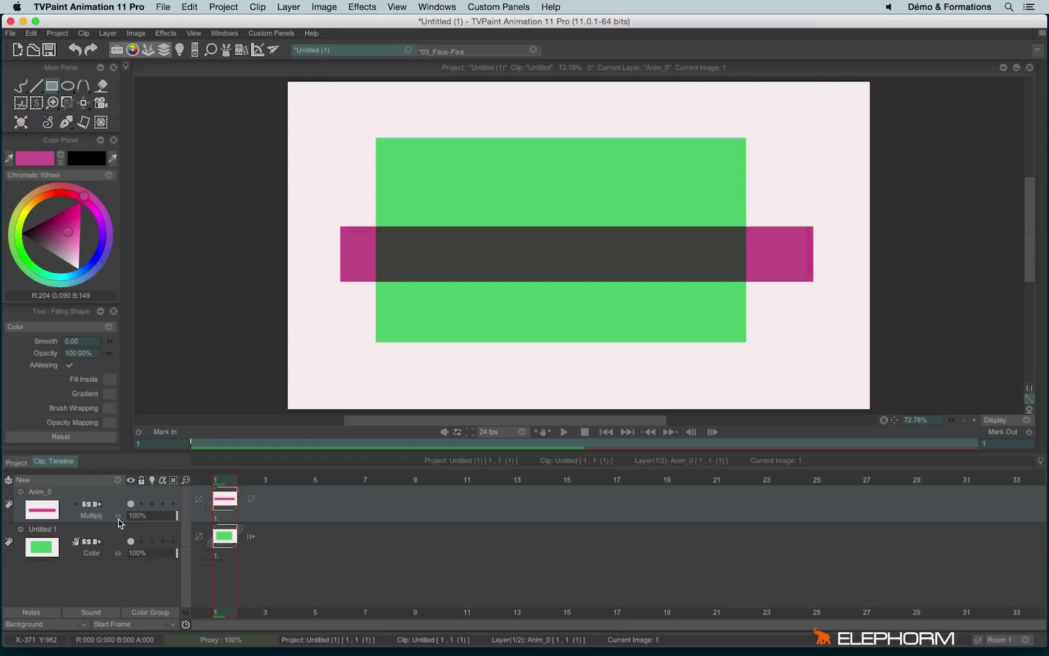
pyautogui.scroll(-4, 120, 524)
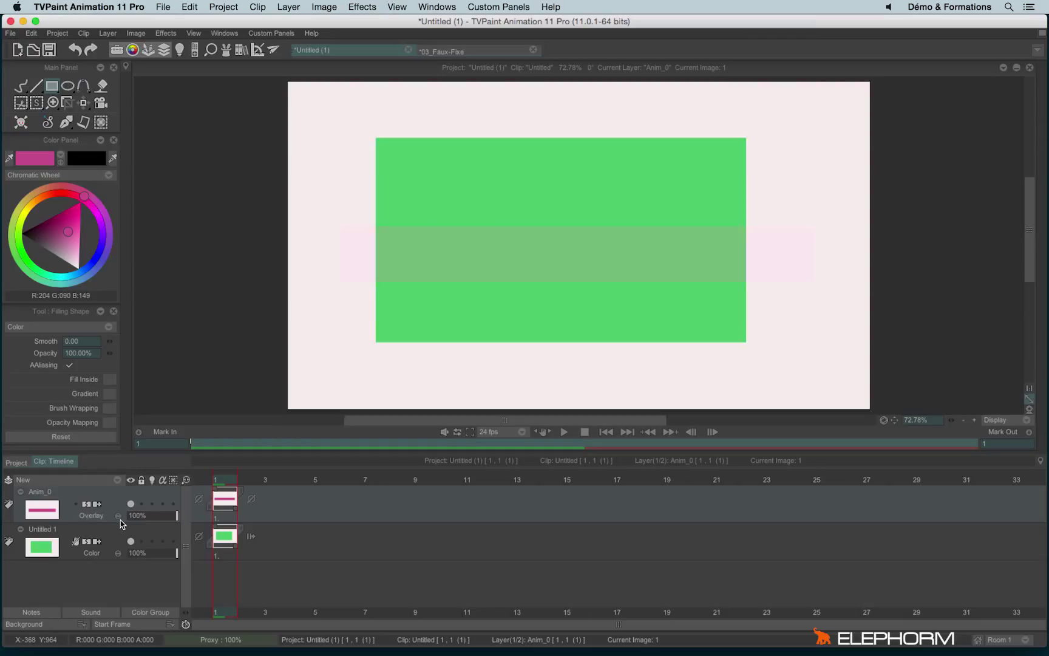
pyautogui.scroll(-4, 122, 524)
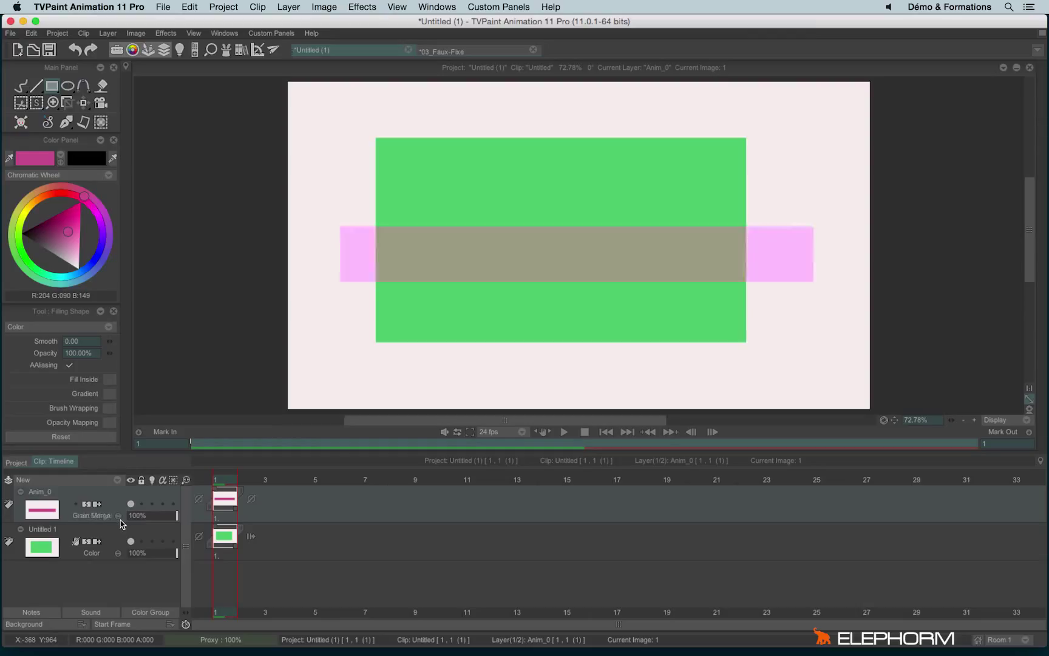
pyautogui.scroll(-3, 121, 523)
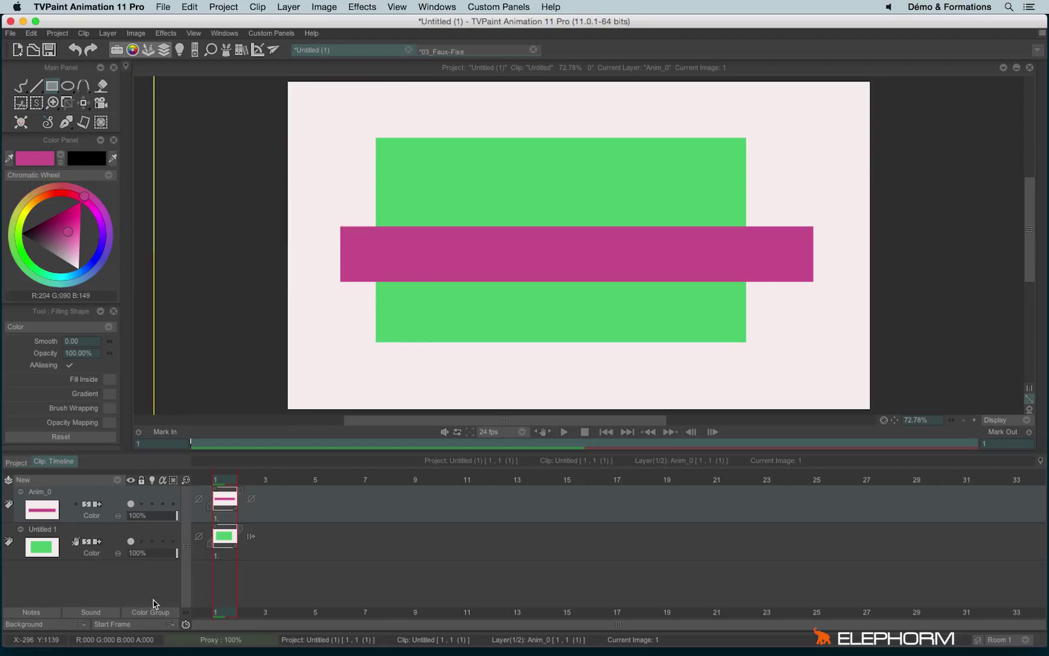
pyautogui.click(435, 50)
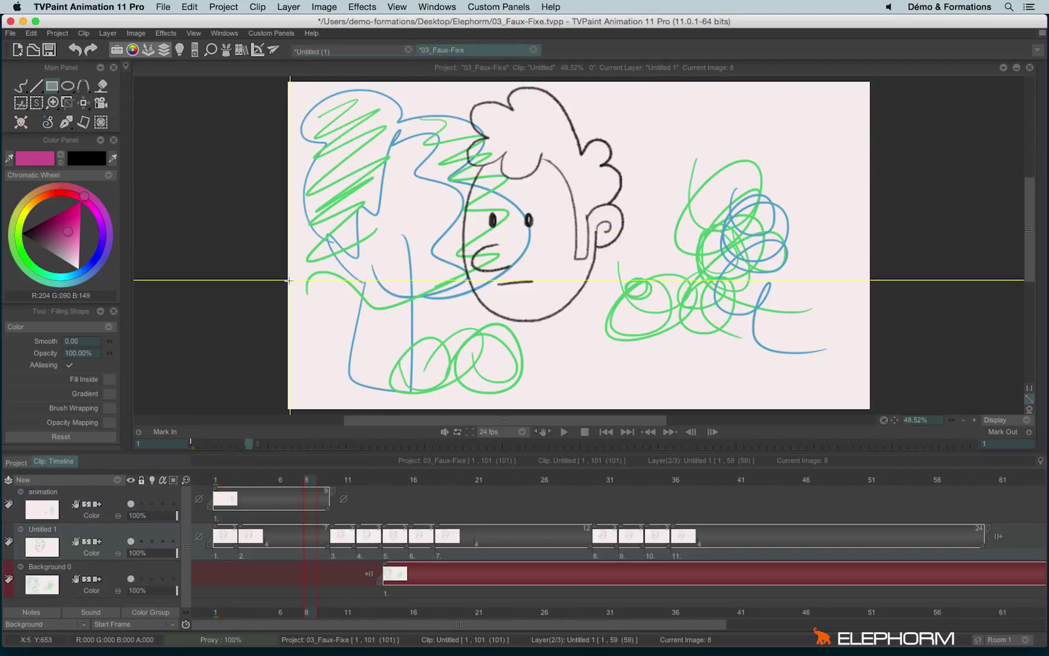
# Duplicate the Untitled 1 layer to create Duplicate Untitled 1
pyautogui.click(40, 481)
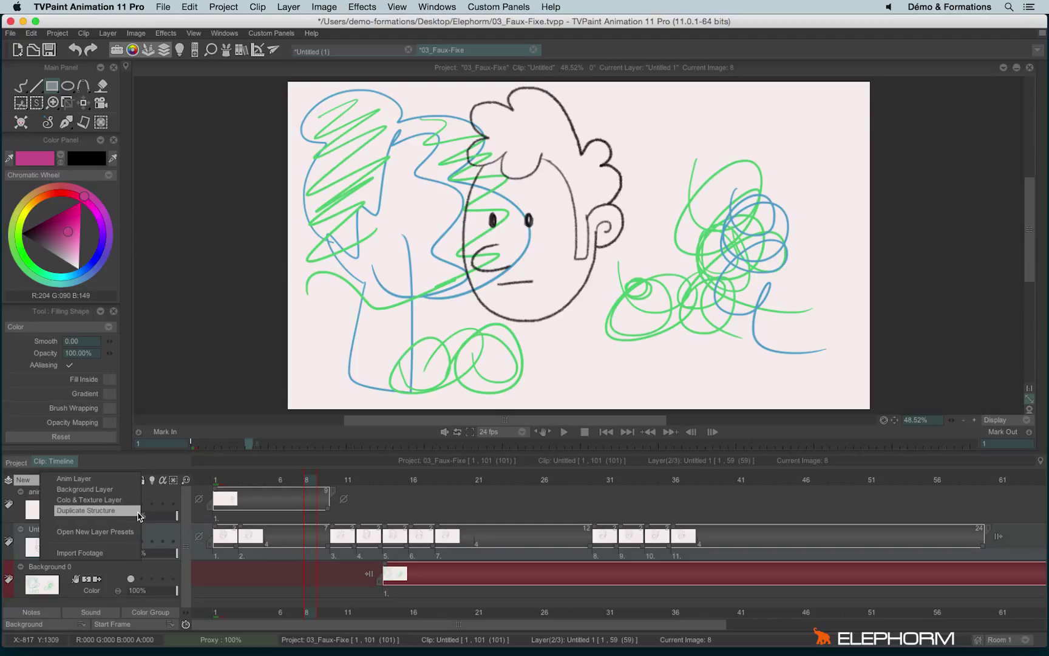
pyautogui.click(98, 510)
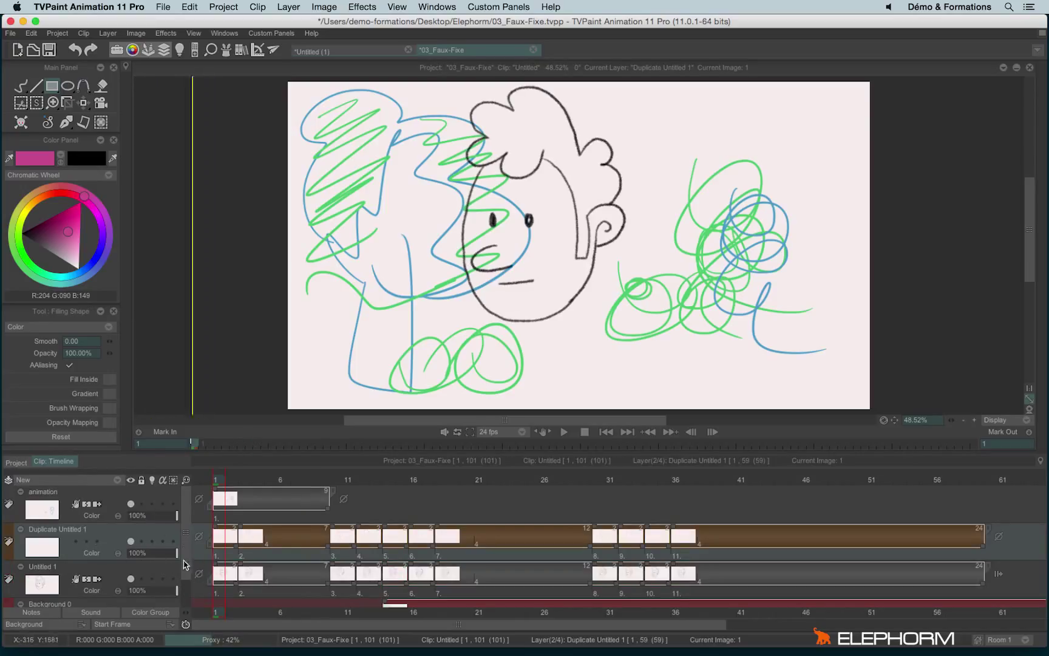
pyautogui.click(55, 573)
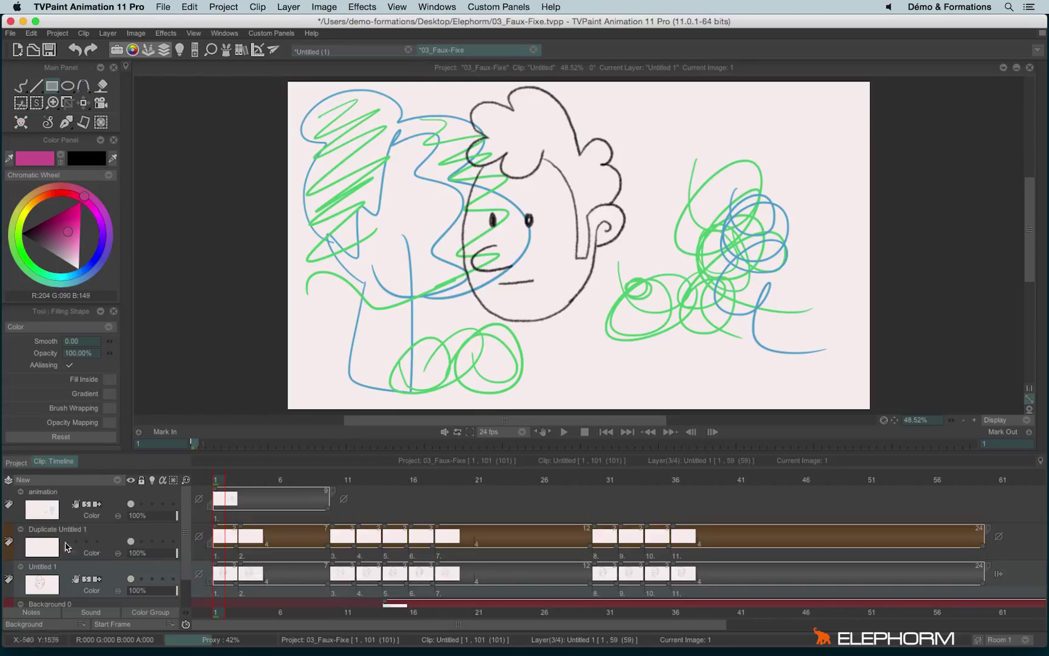
pyautogui.click(241, 537)
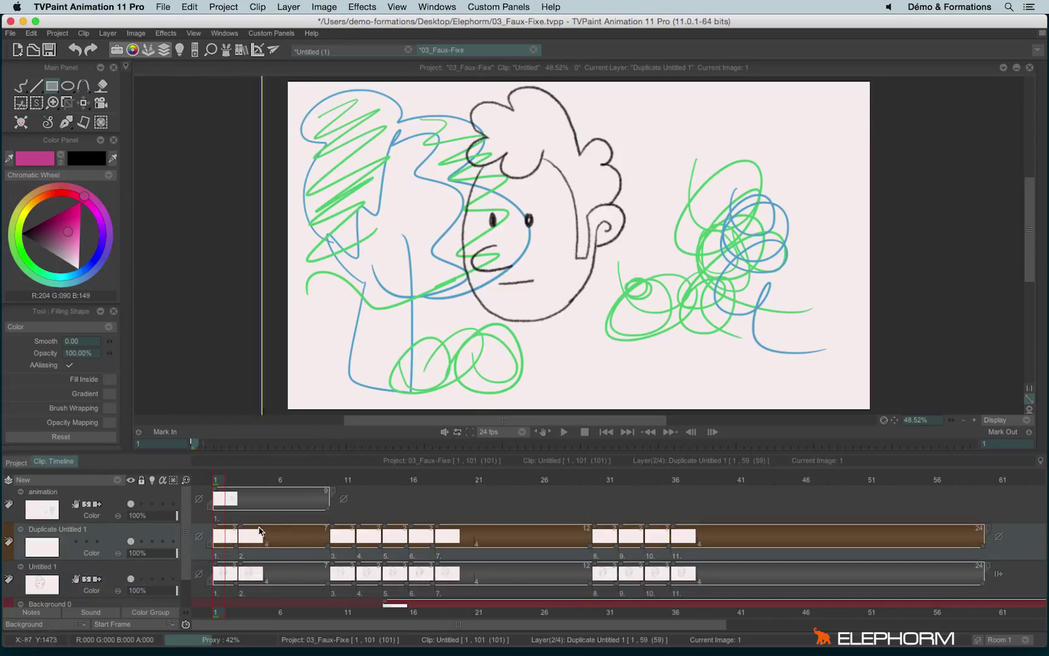
# Scrub the timeline to image 18 and move Untitled 1 above Duplicate Untitled 1
pyautogui.moveTo(344, 483); pyautogui.dragTo(371, 481)
pyautogui.moveTo(389, 480)
pyautogui.mouseDown()
pyautogui.moveTo(429, 486)
pyautogui.moveTo(425, 533)
pyautogui.mouseUp()
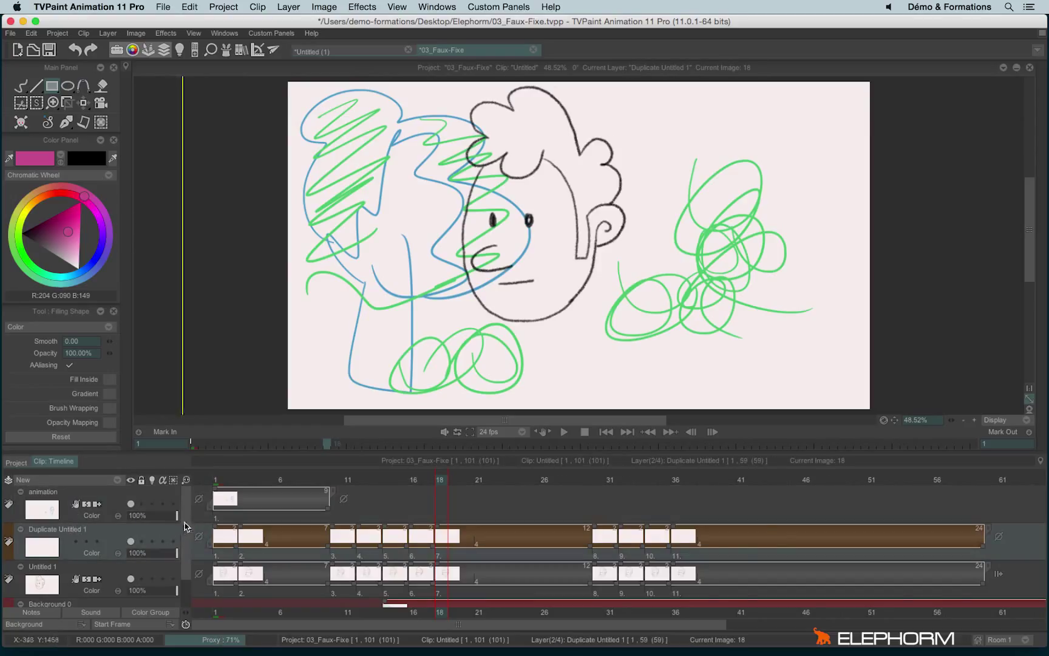
pyautogui.scroll(-1, 161, 537)
pyautogui.click(88, 539)
pyautogui.click(158, 571)
pyautogui.moveTo(161, 556); pyautogui.dragTo(177, 538)
pyautogui.scroll(1, 185, 538)
pyautogui.scroll(-1, 88, 592)
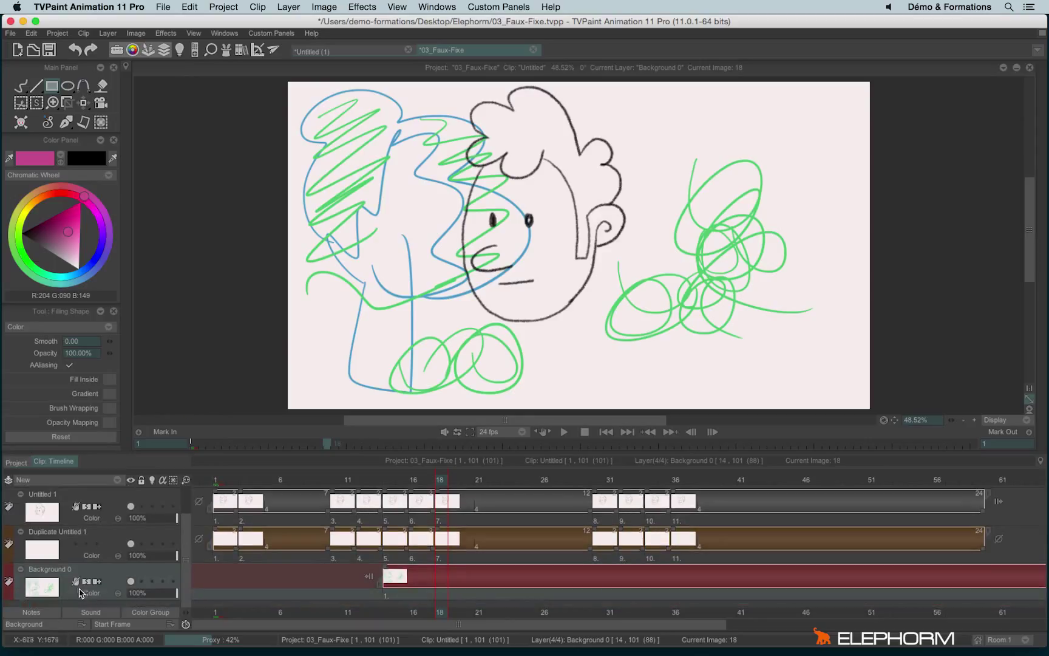
pyautogui.click(67, 537)
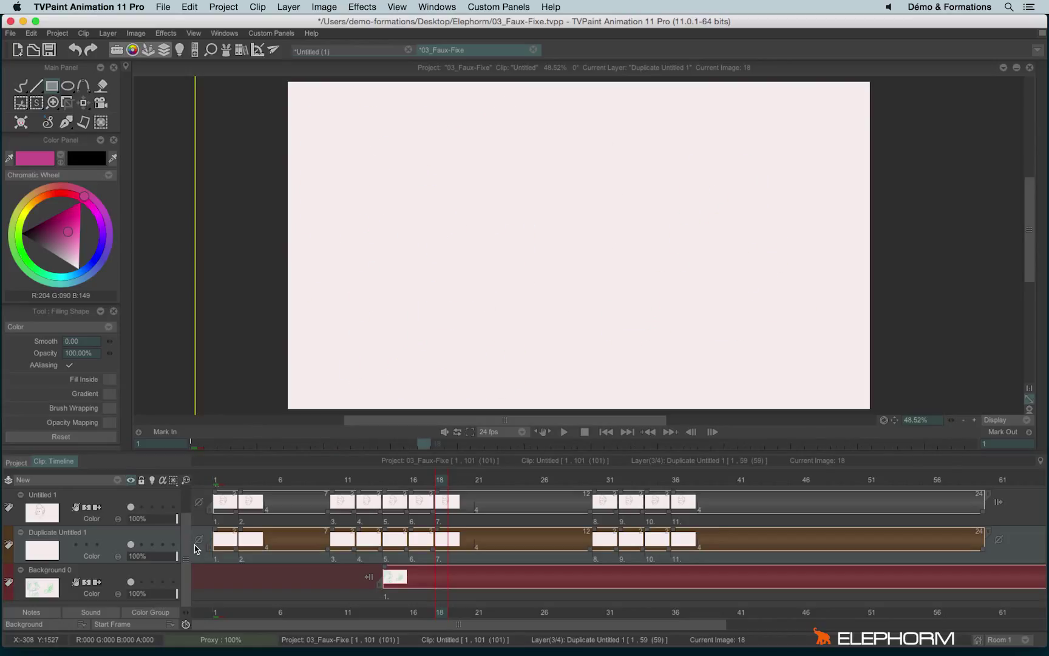
pyautogui.hotkey('ctrl', 'z')
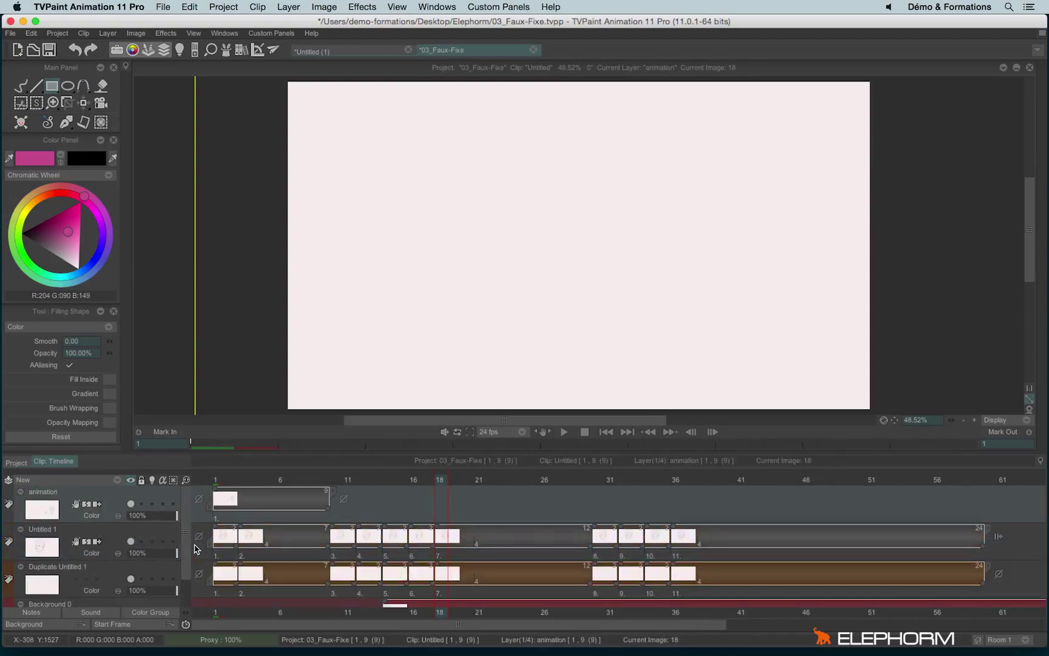
pyautogui.hotkey('ctrl', 'z')
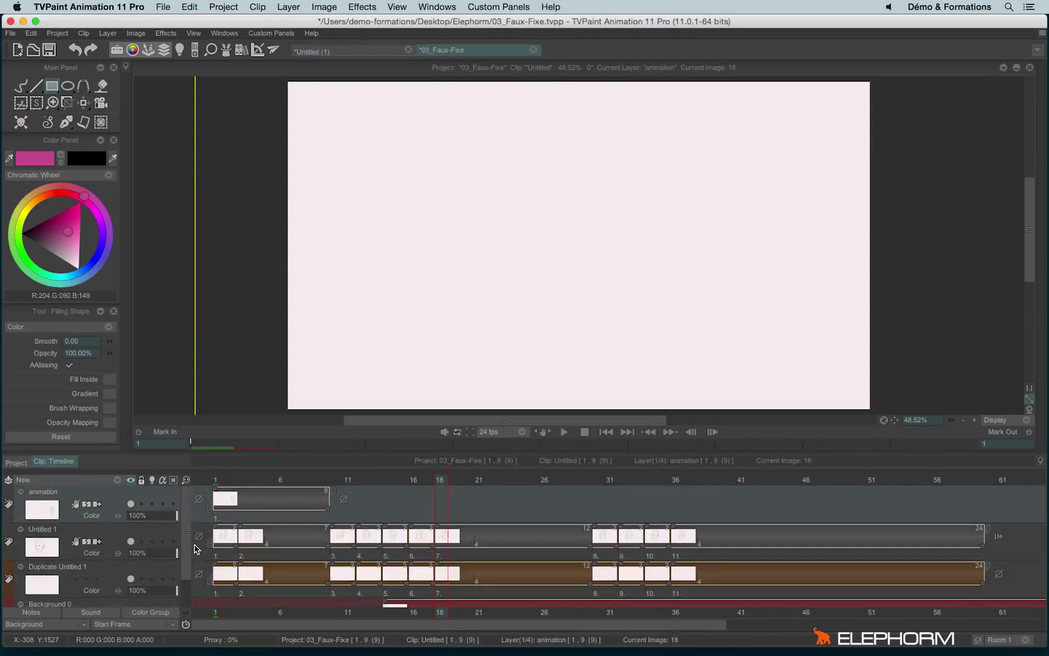
pyautogui.hotkey('ctrl', 'z')
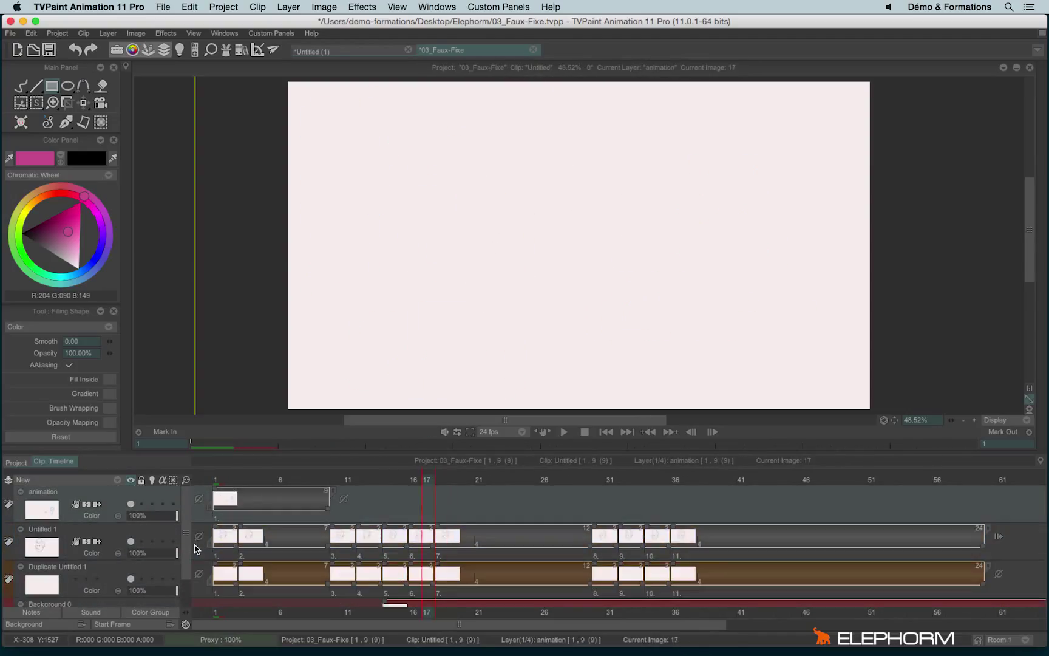
pyautogui.hotkey('ctrl', 'z')
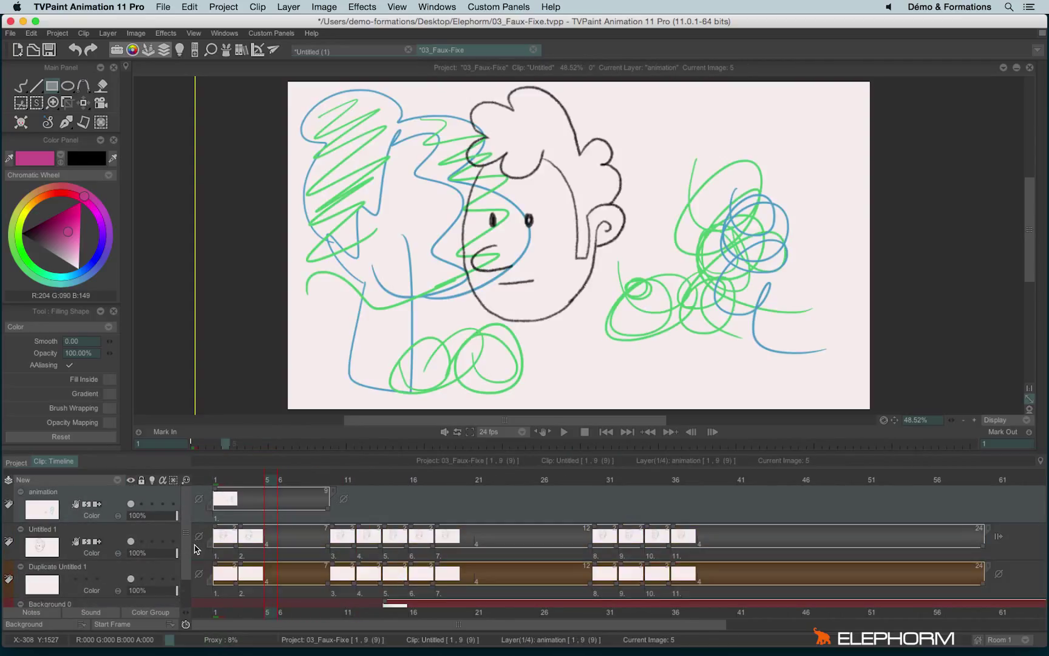
pyautogui.press('a')
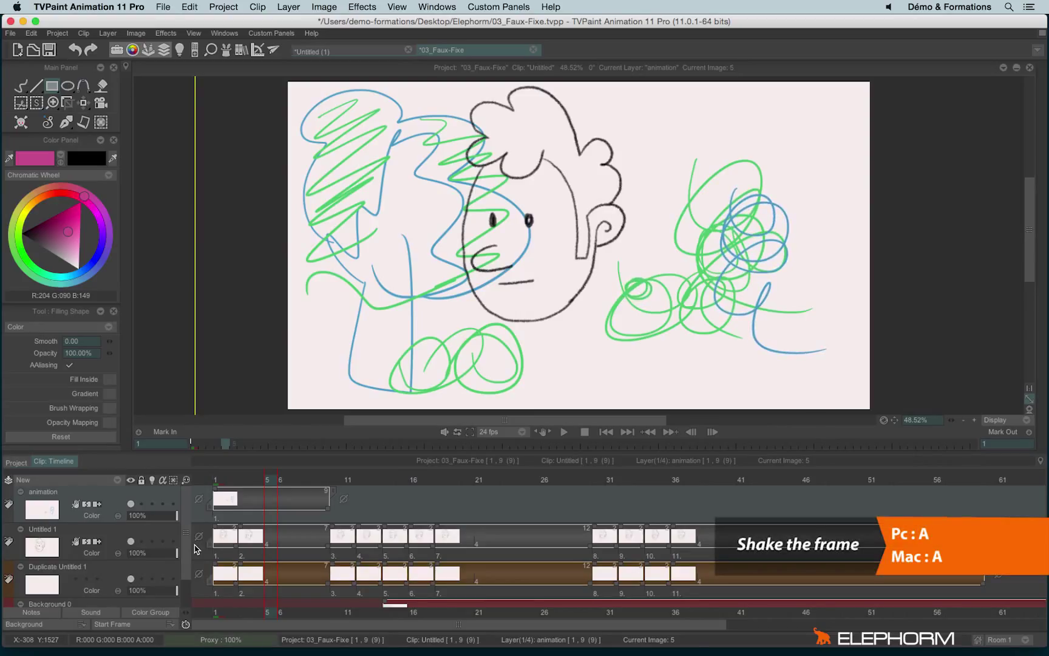
pyautogui.click(194, 548)
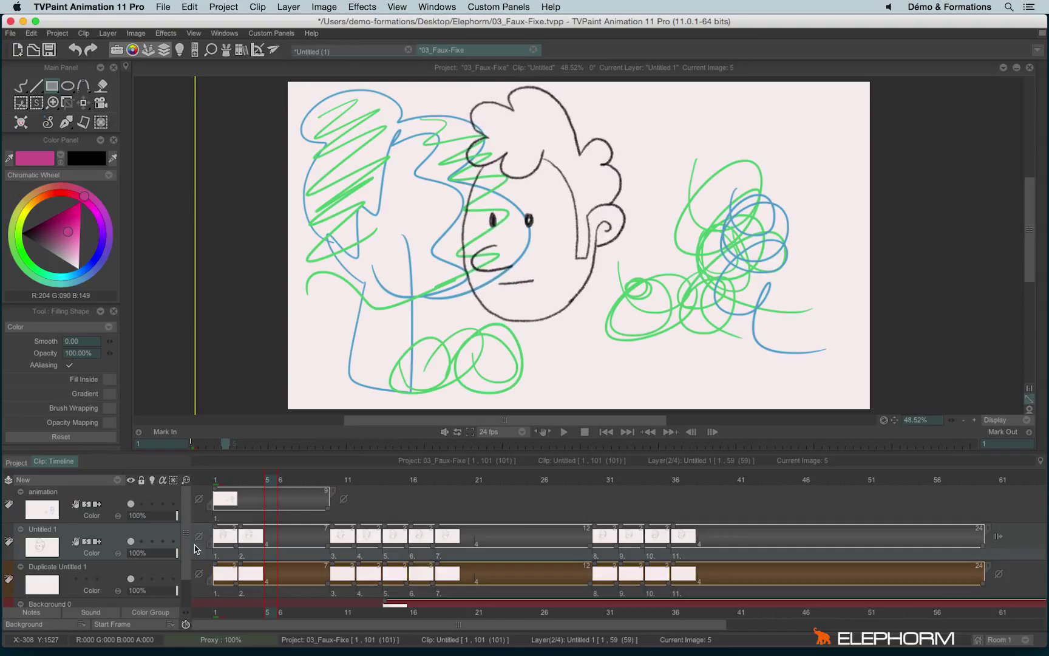
pyautogui.press('Down')
pyautogui.press('Down')
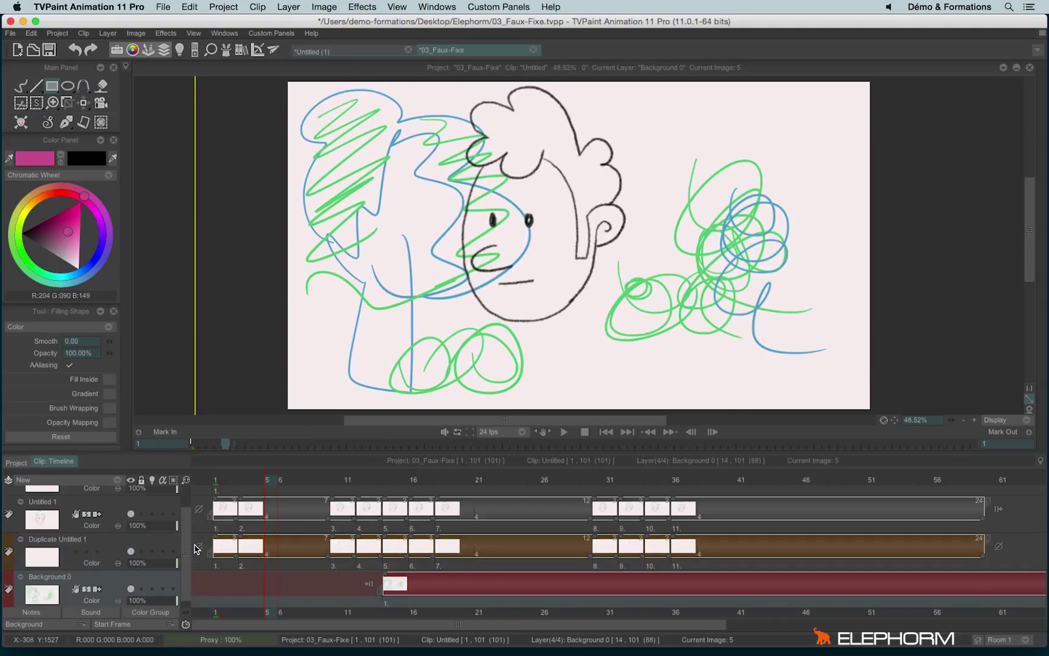
pyautogui.scroll(2, 145, 518)
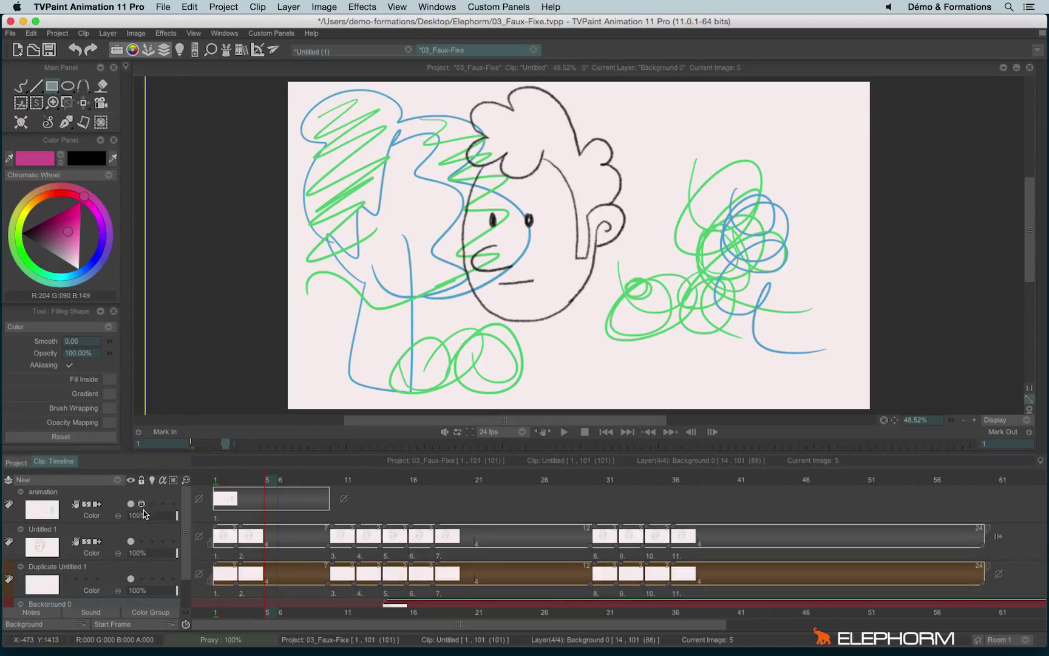
# Lock and unlock Duplicate Untitled 1 and Untitled 1, leaving both unlocked
pyautogui.click(142, 579)
pyautogui.click(141, 579)
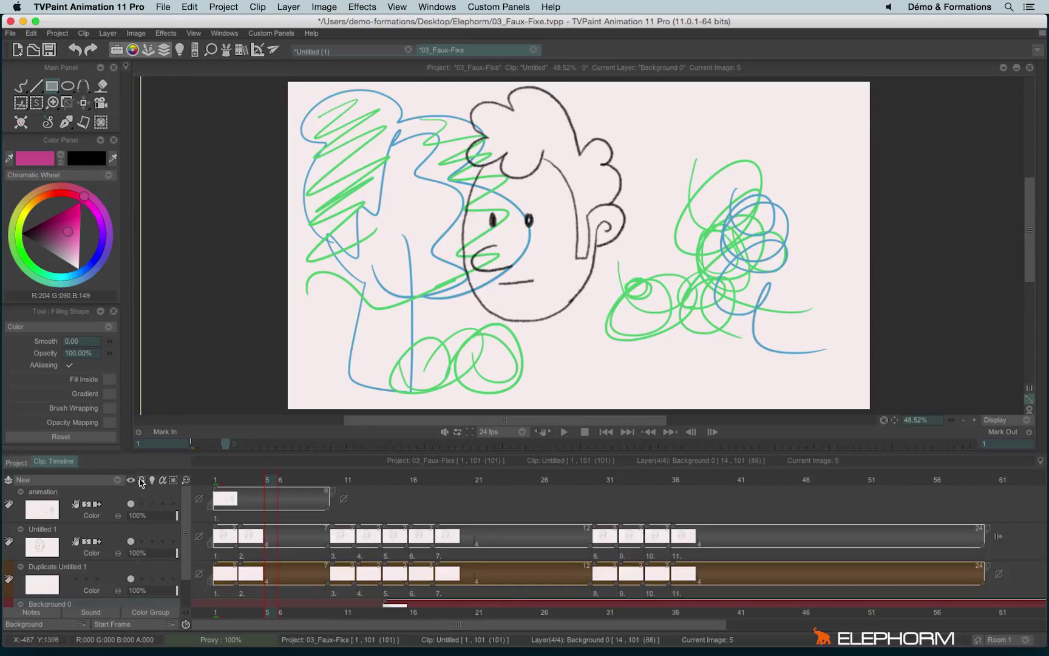
pyautogui.click(142, 542)
pyautogui.click(142, 541)
pyautogui.scroll(-1, 144, 548)
pyautogui.click(142, 544)
pyautogui.click(142, 544)
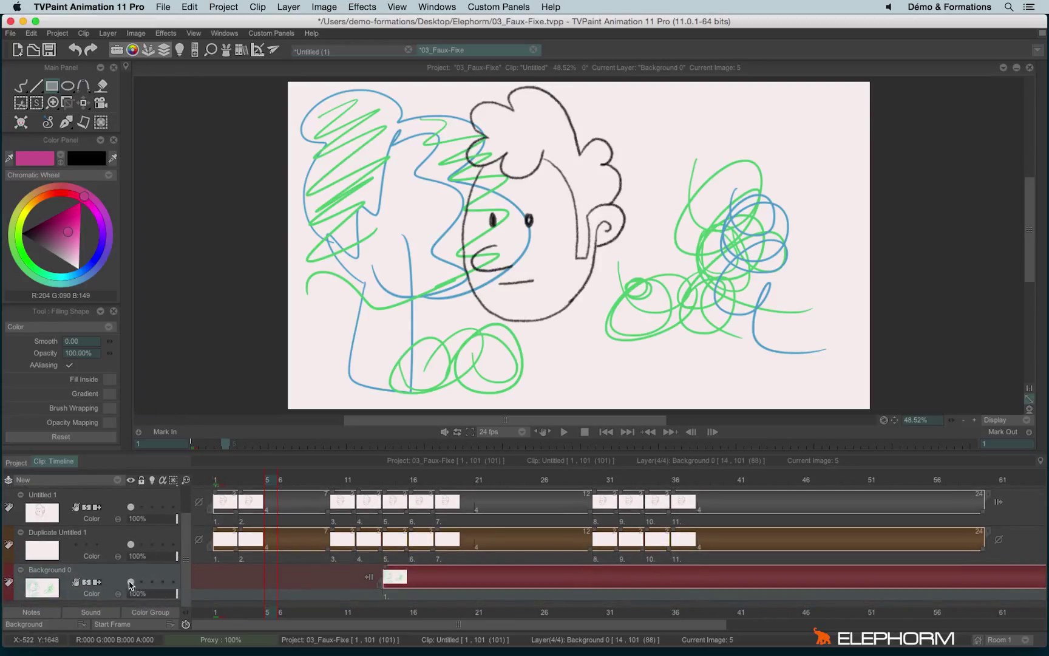
# Toggle Background 0 and Duplicate Untitled 1 visibility, leave all visible, and switch to the Pen Brush
pyautogui.click(131, 583)
pyautogui.click(131, 583)
pyautogui.click(132, 583)
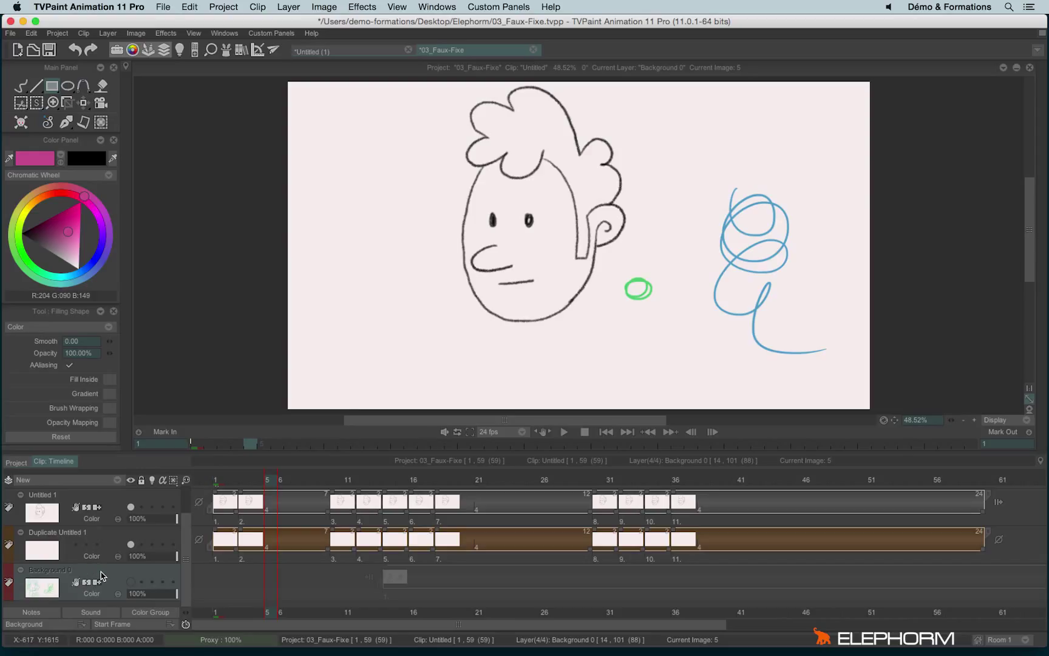
pyautogui.click(131, 582)
pyautogui.click(130, 545)
pyautogui.click(130, 546)
pyautogui.click(131, 546)
pyautogui.click(131, 545)
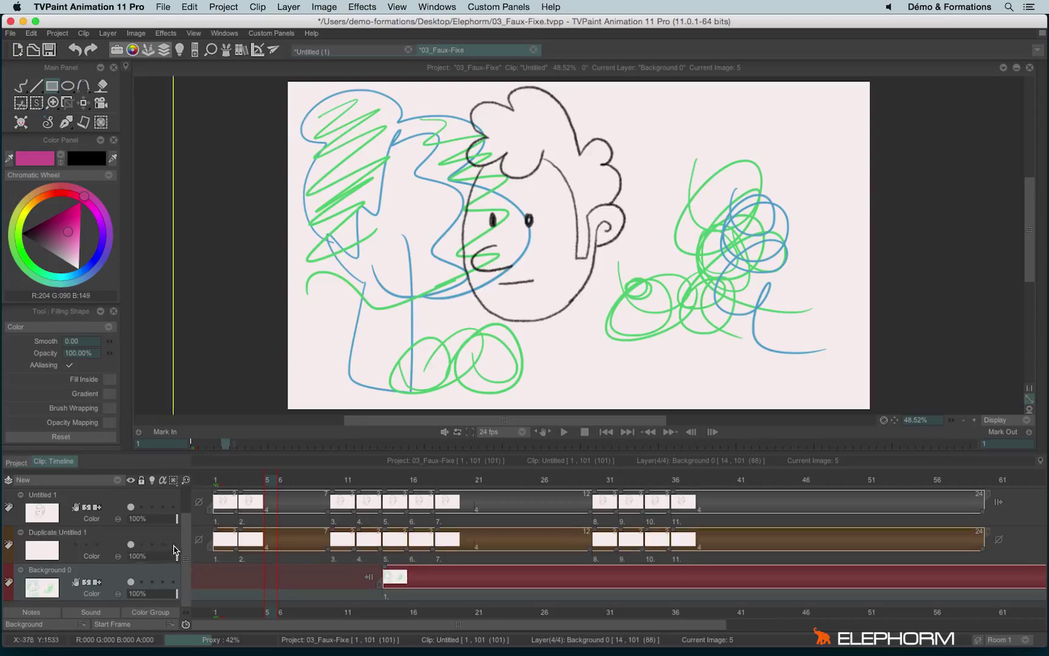
pyautogui.scroll(2, 185, 496)
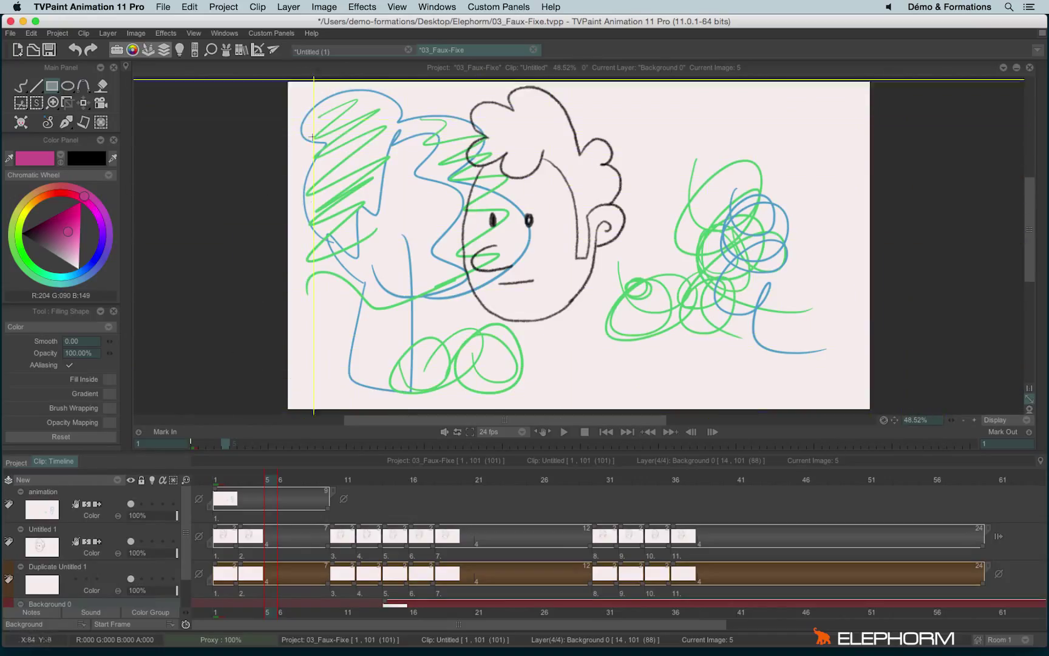
pyautogui.press('b')
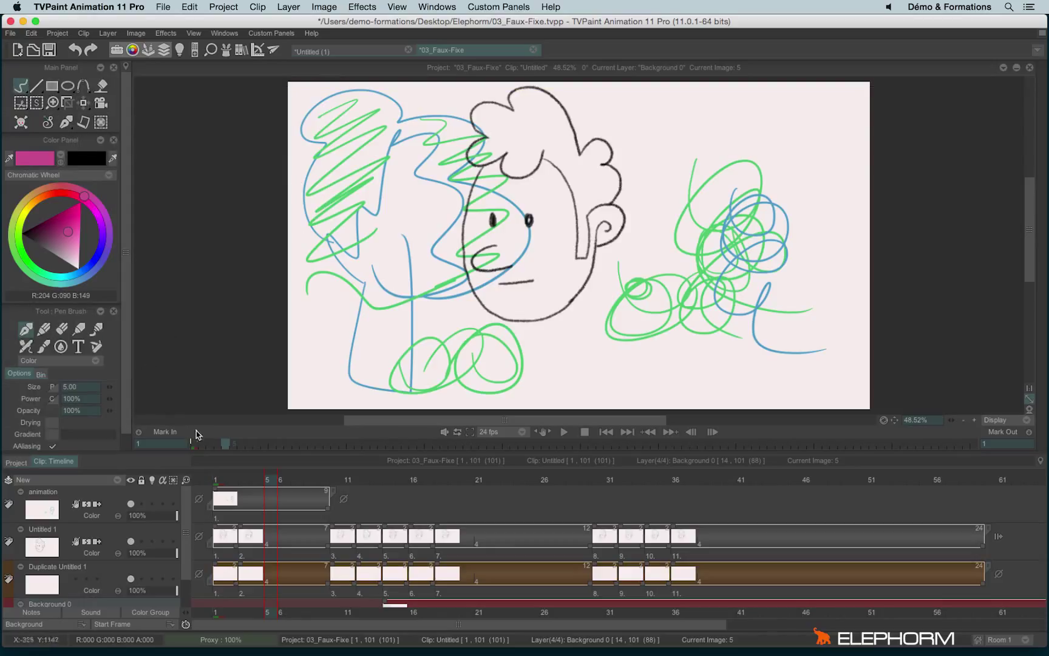
# Try the None, Color and Check canvas backgrounds, ending on a plain Color background
pyautogui.click(38, 625)
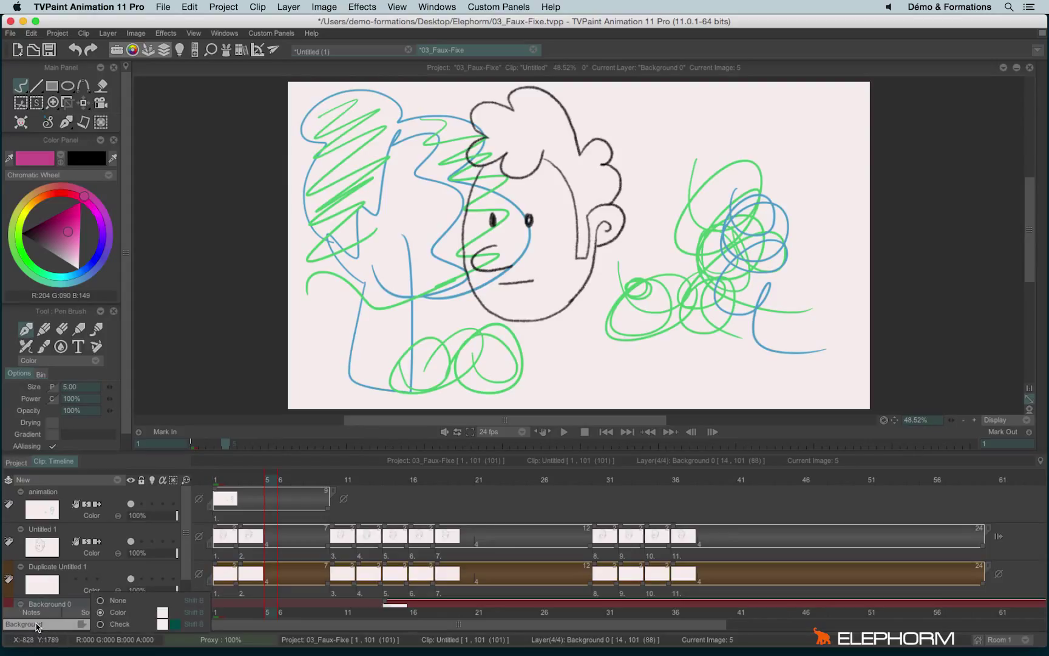
pyautogui.click(101, 600)
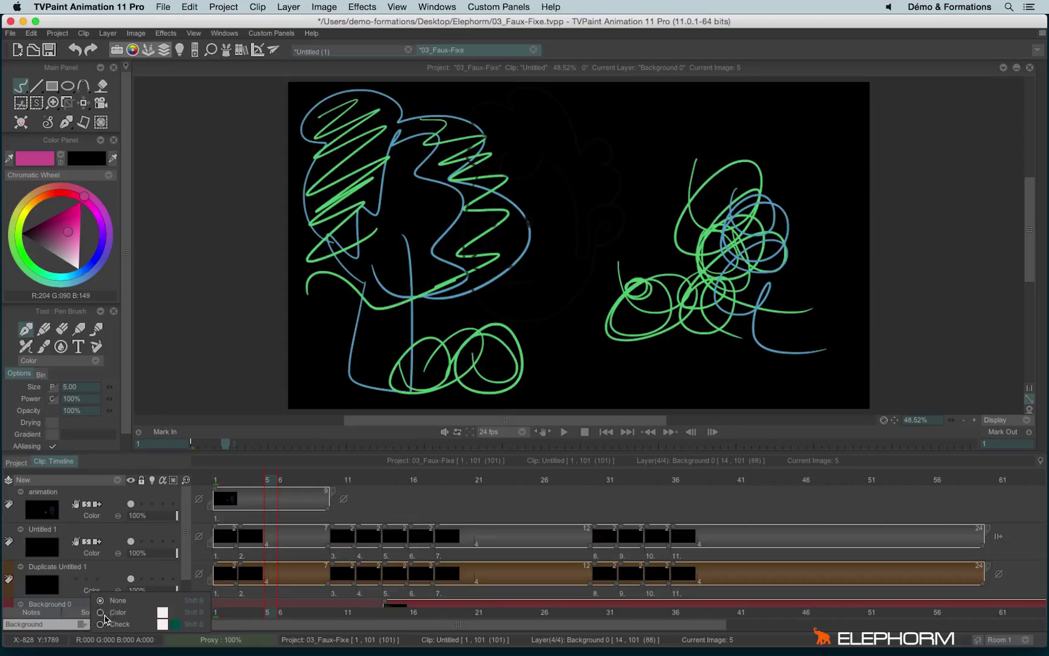
pyautogui.click(100, 613)
pyautogui.click(101, 625)
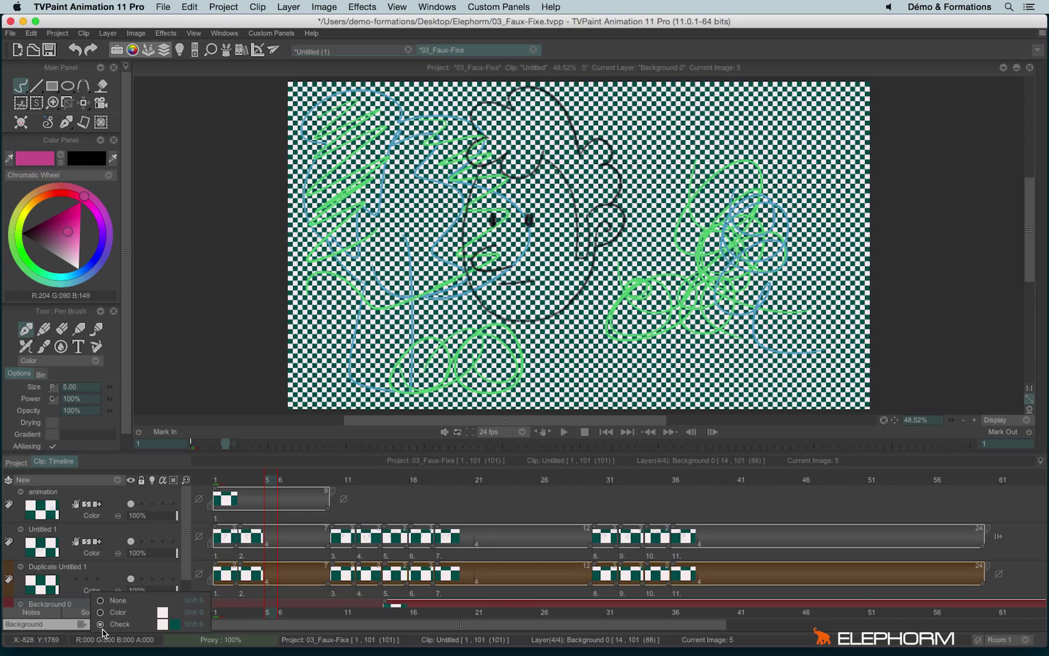
pyautogui.click(101, 601)
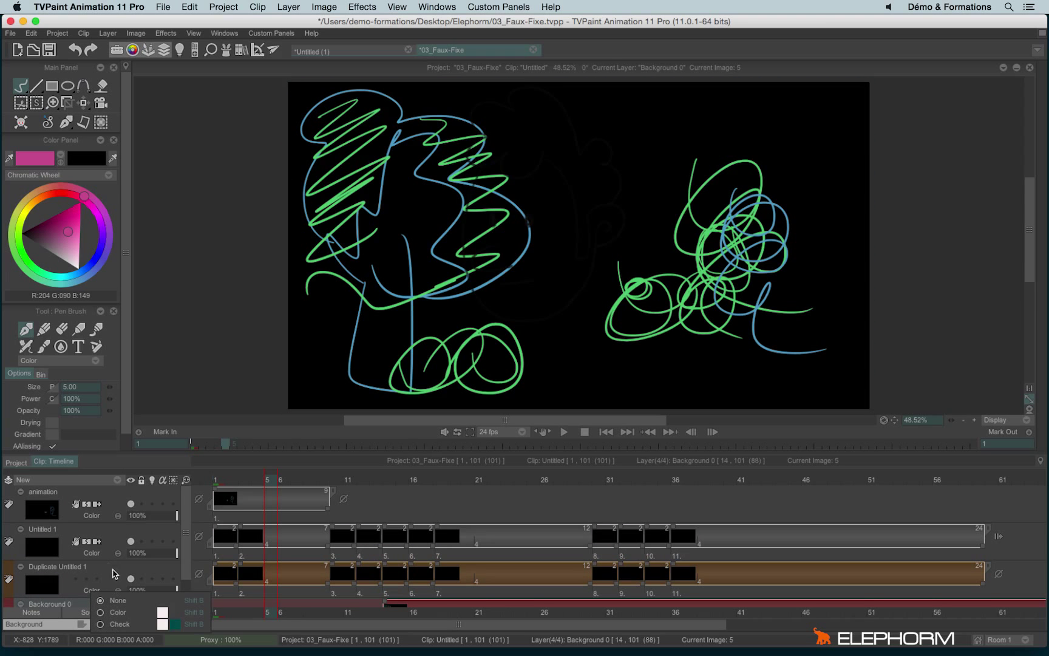
pyautogui.click(101, 613)
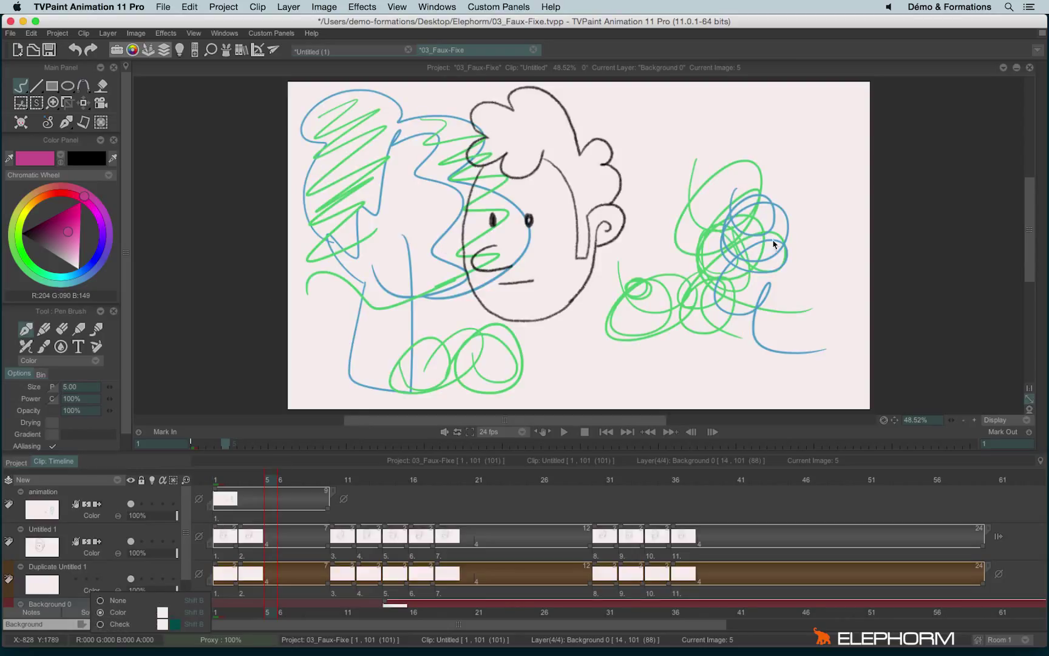
# Recolour the background magenta, then blue, and settle on the checkerboard
pyautogui.click(161, 613)
pyautogui.click(67, 218)
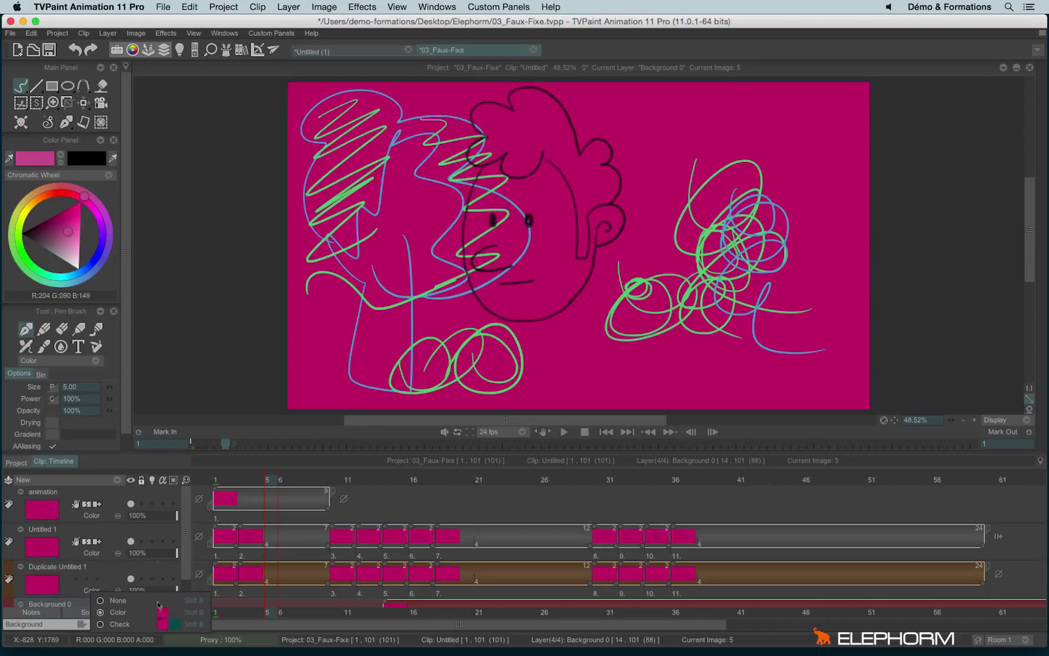
pyautogui.click(94, 264)
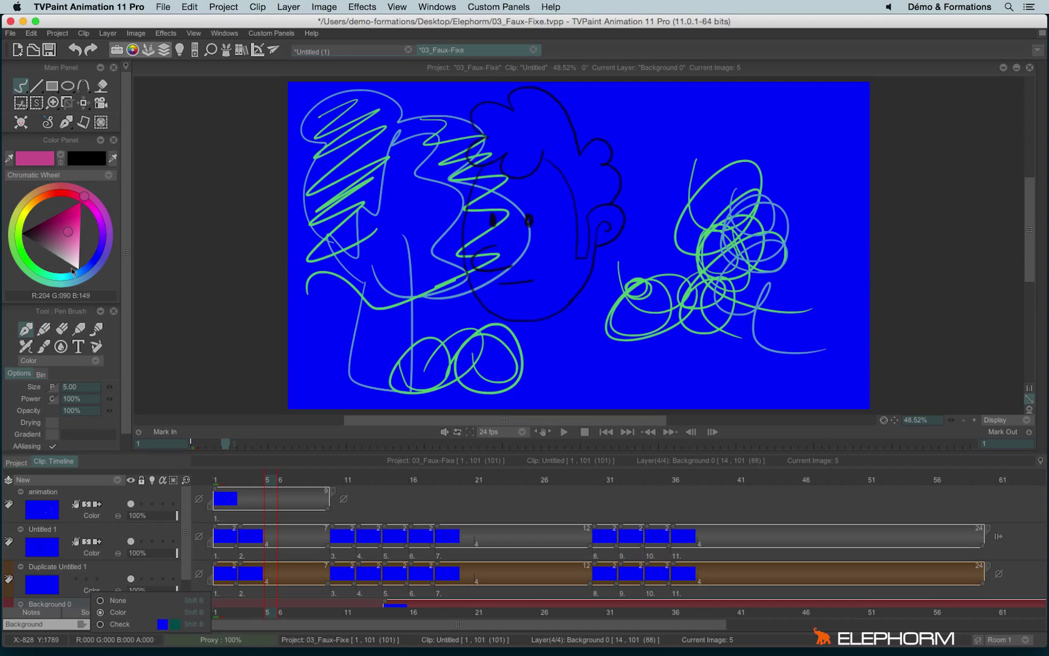
pyautogui.click(101, 623)
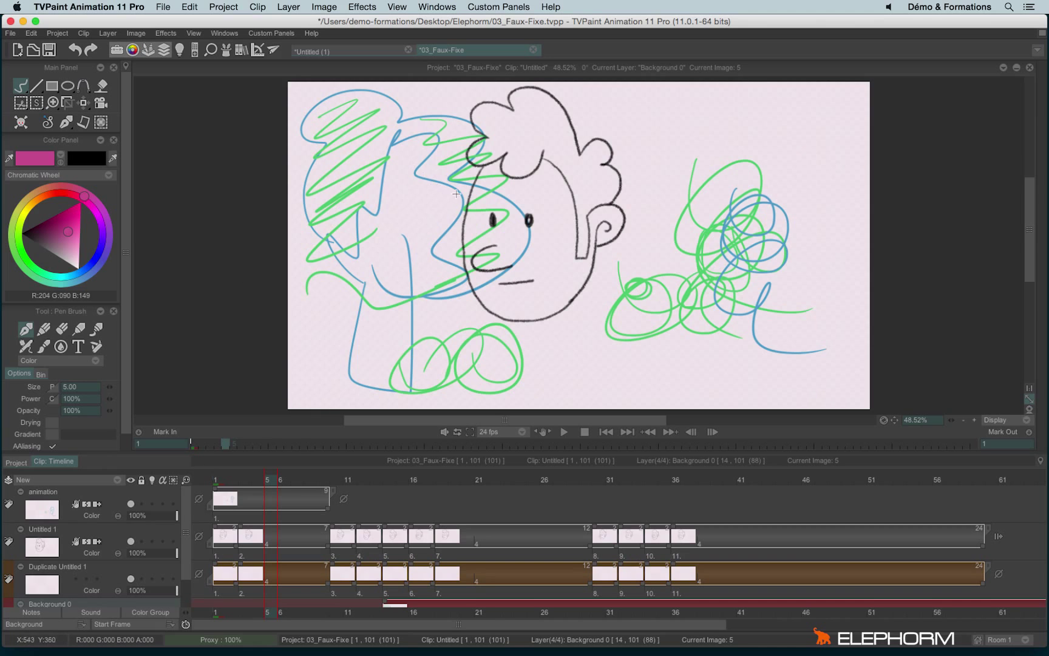
# Enlarge the timeline until all four layers show, and make the animation layer current
pyautogui.scroll(5, 468, 188)
pyautogui.scroll(-6, 675, 159)
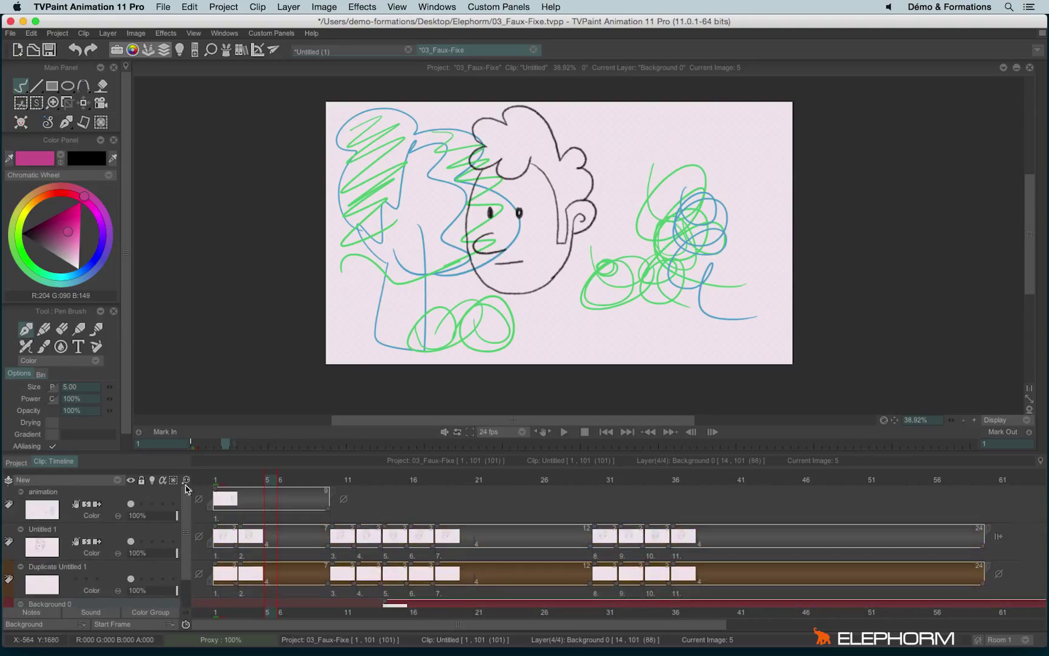
pyautogui.moveTo(162, 456); pyautogui.dragTo(162, 354)
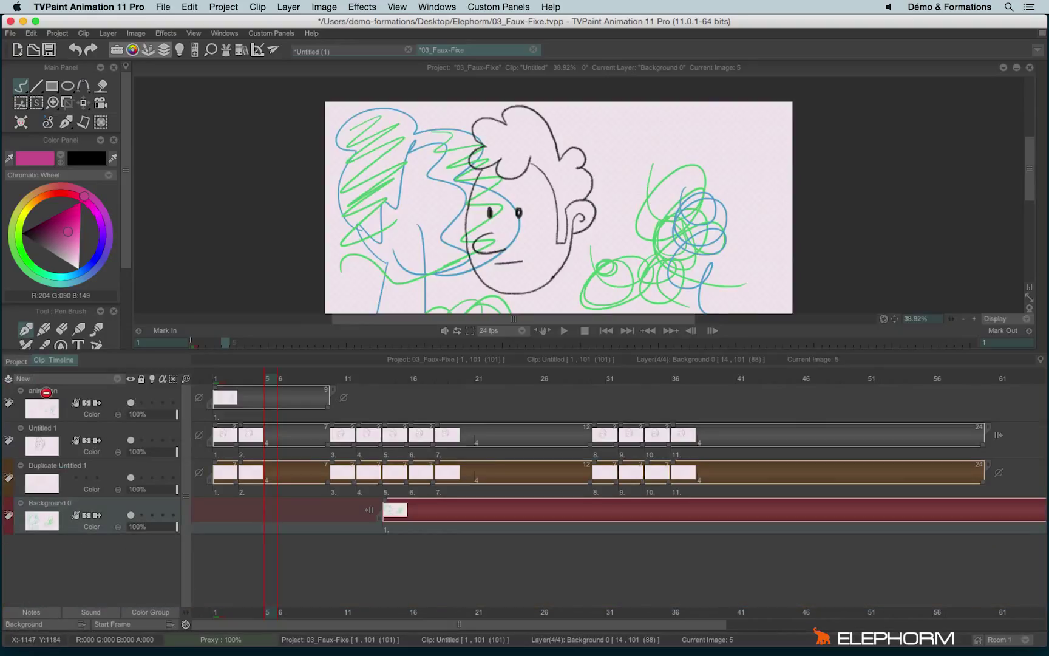
pyautogui.click(47, 393)
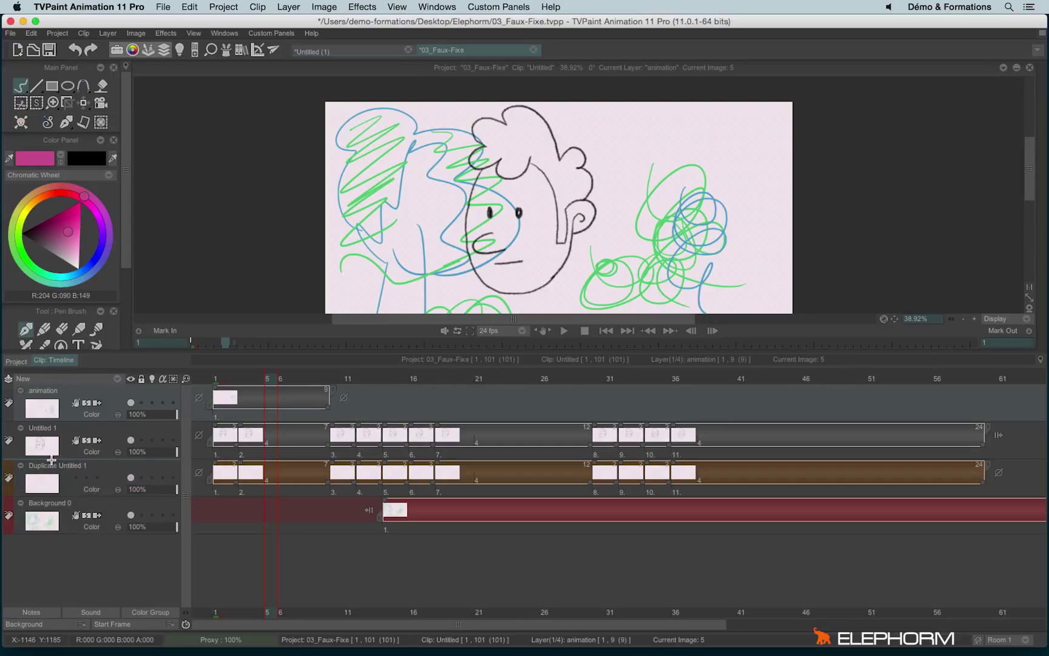
# Order layers as animation, Duplicate Untitled 1, Background 0, Untitled 1, cancelling the merge
pyautogui.moveTo(51, 460); pyautogui.dragTo(51, 461)
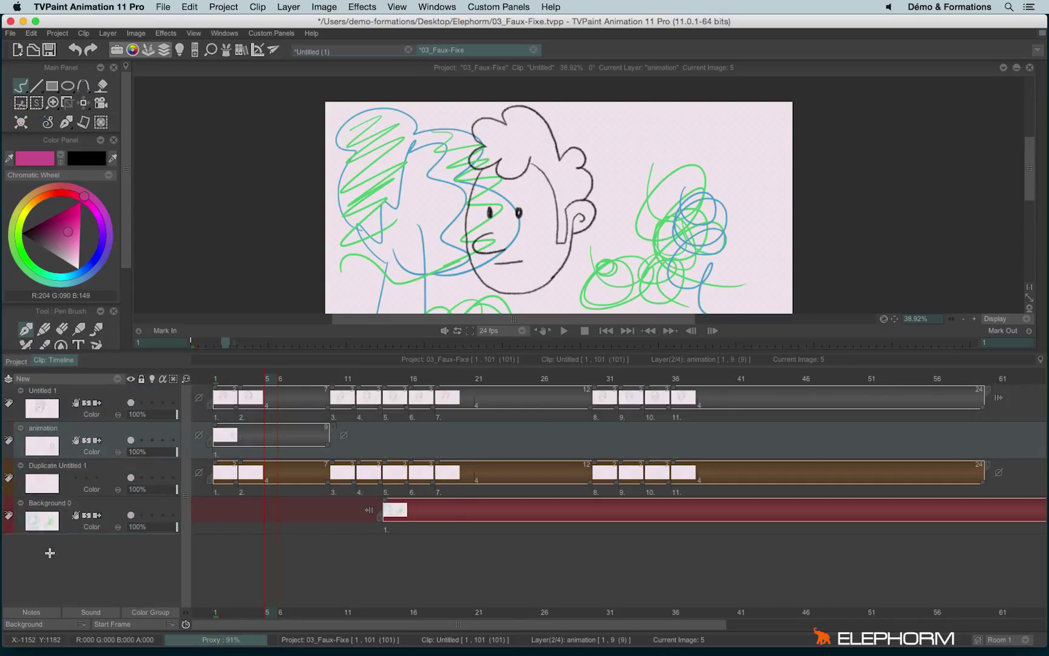
pyautogui.moveTo(50, 553); pyautogui.dragTo(50, 552)
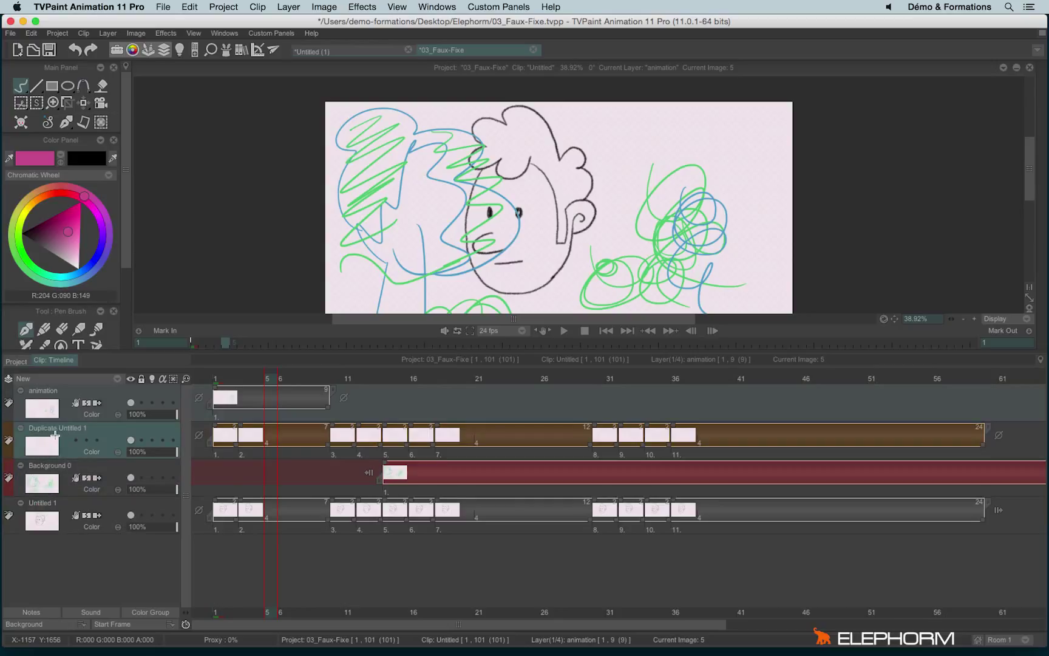
pyautogui.moveTo(59, 433); pyautogui.dragTo(76, 419)
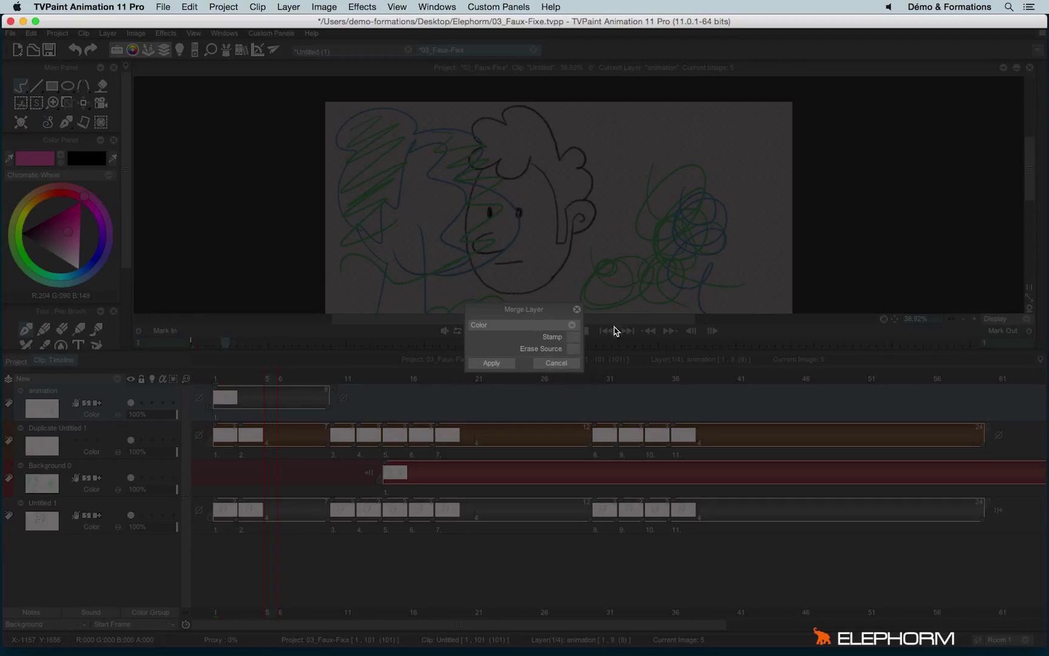
pyautogui.click(554, 363)
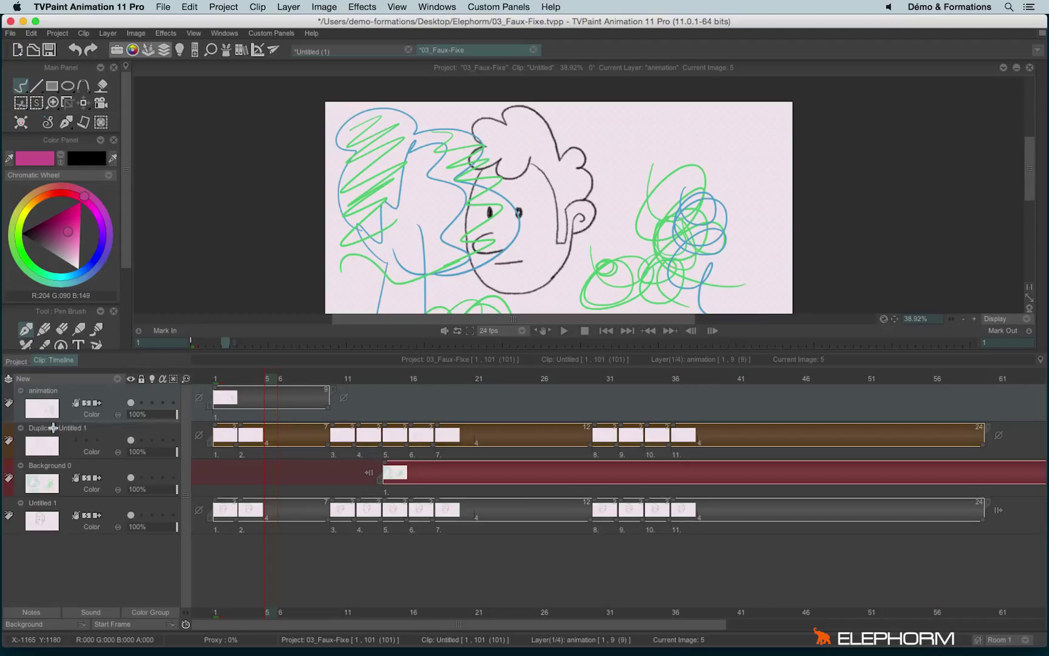